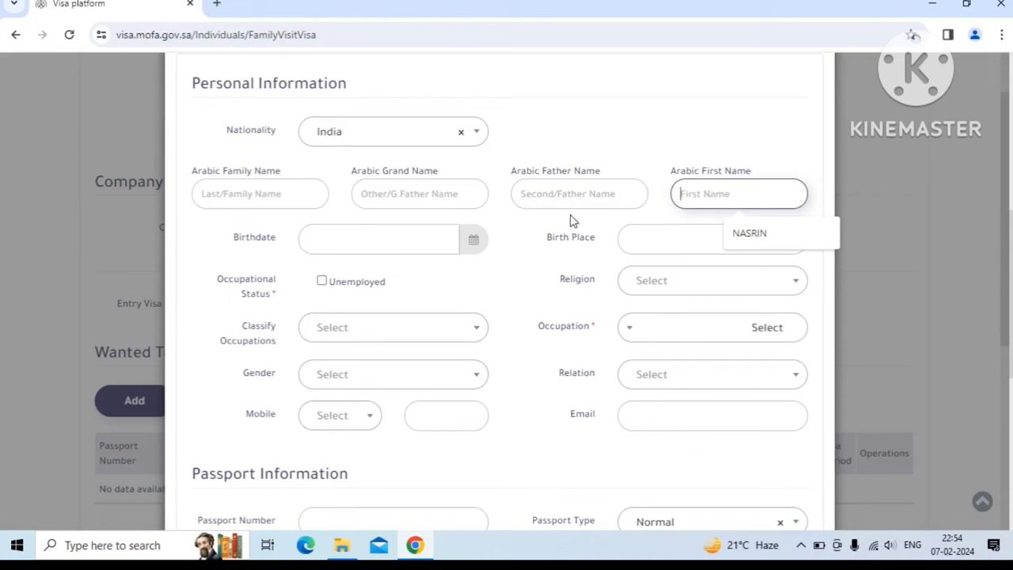
Step: Examine the Arabic first, father, grand and family name fields in the personal information section
click(546, 195)
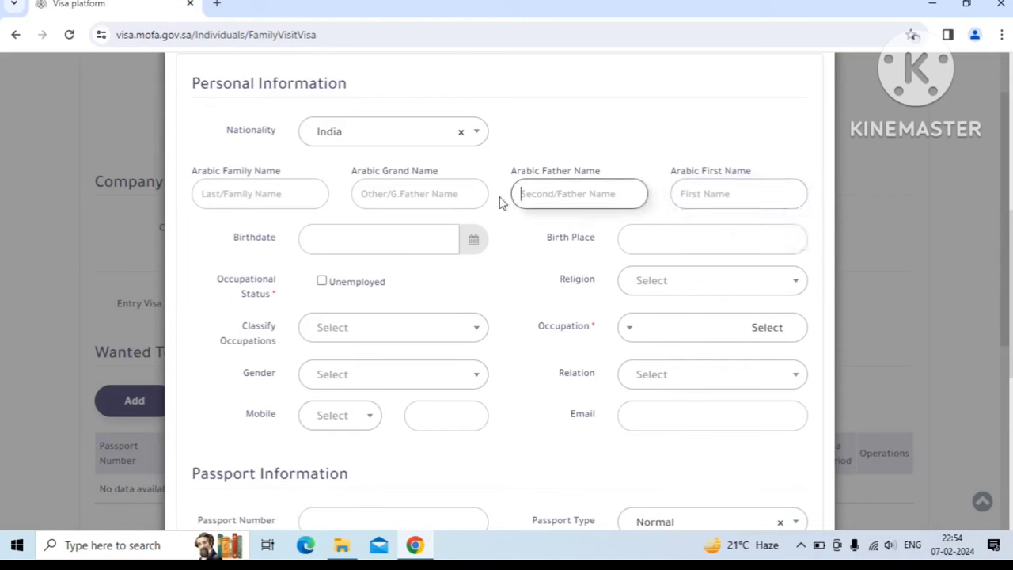
click(451, 197)
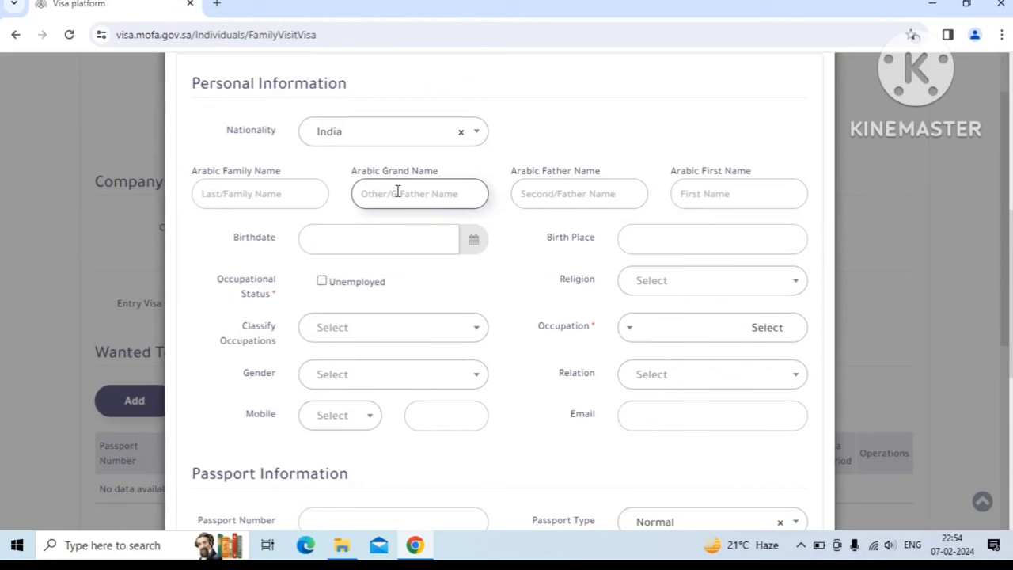
click(249, 194)
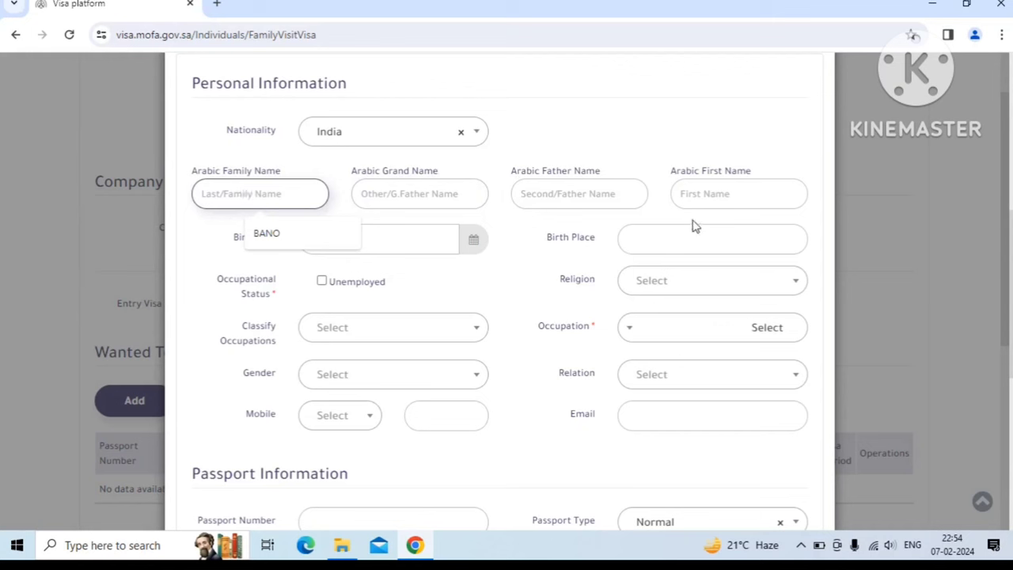
click(706, 194)
click(469, 190)
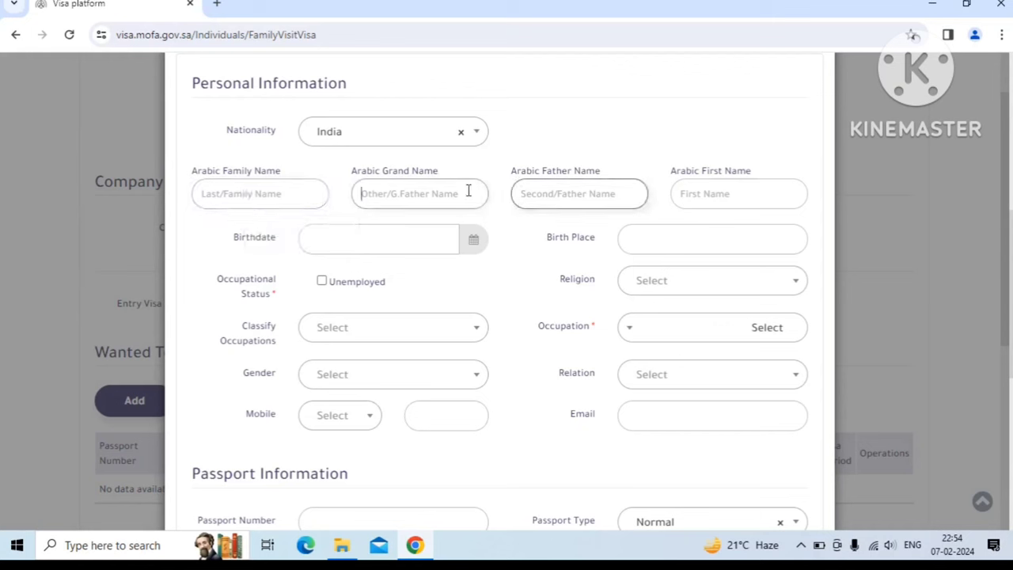
click(518, 194)
click(468, 190)
click(542, 190)
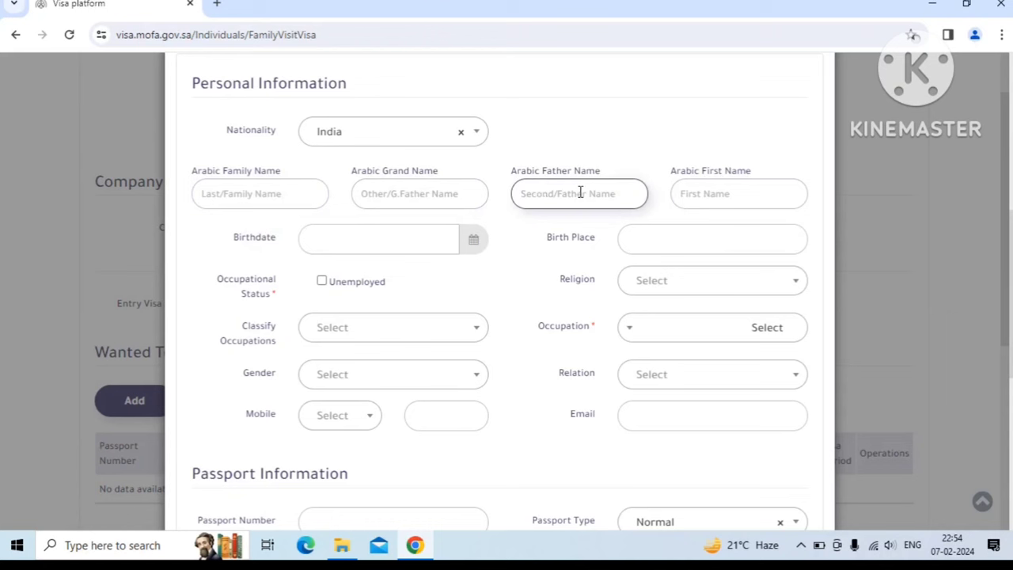
click(423, 192)
click(552, 192)
click(430, 193)
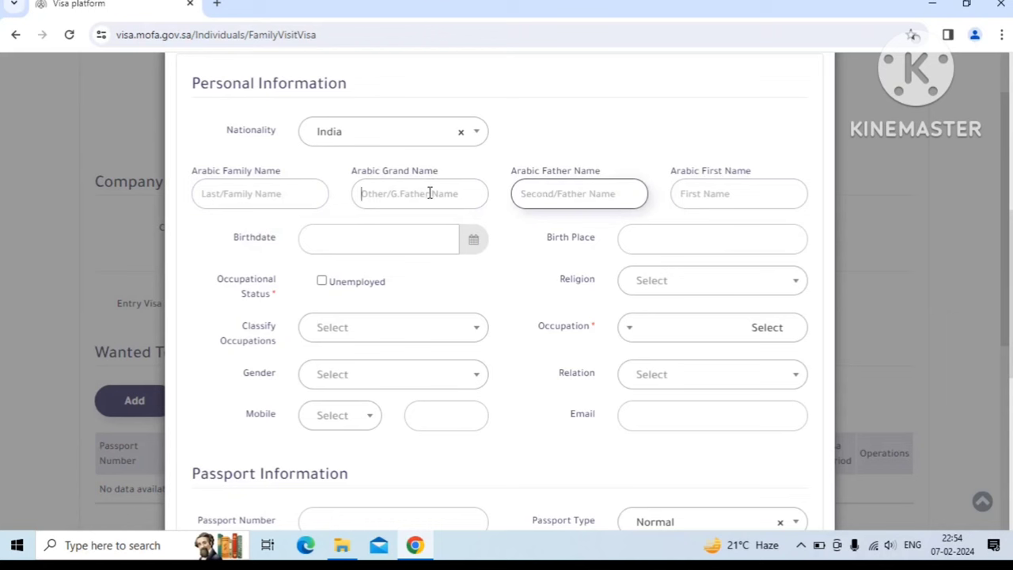
click(542, 193)
click(706, 193)
click(242, 198)
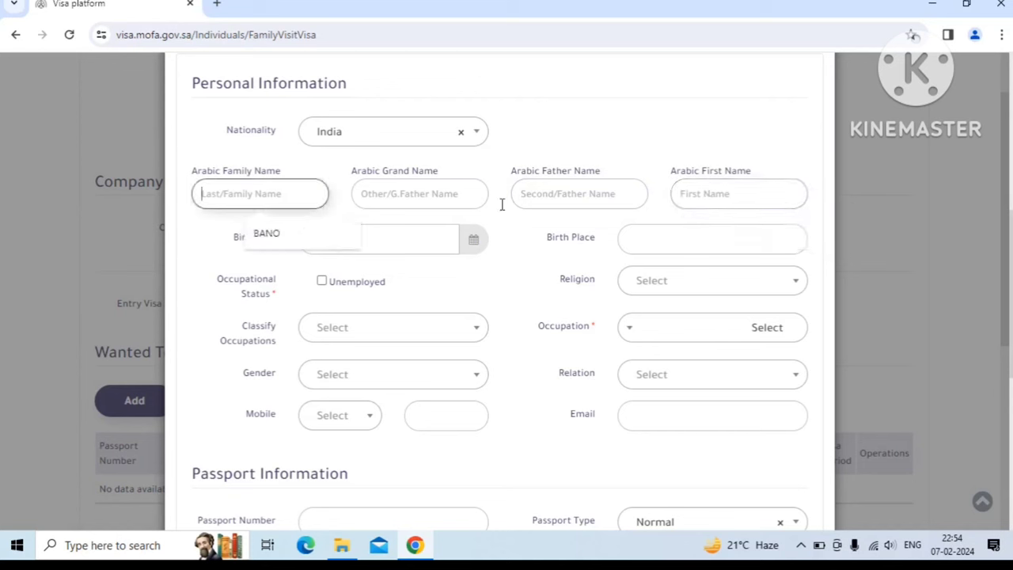
Step: Fill the Arabic first name and Arabic family name fields with the sample text "aaaaaaaaaaaaaaa"
click(704, 194)
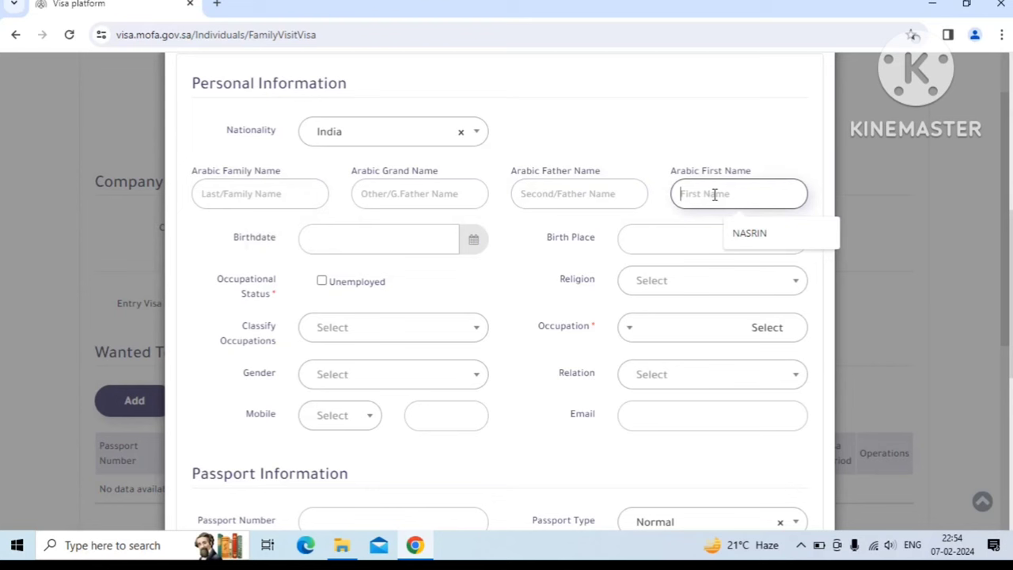
text(aaaaaaaaaaaaaaa)
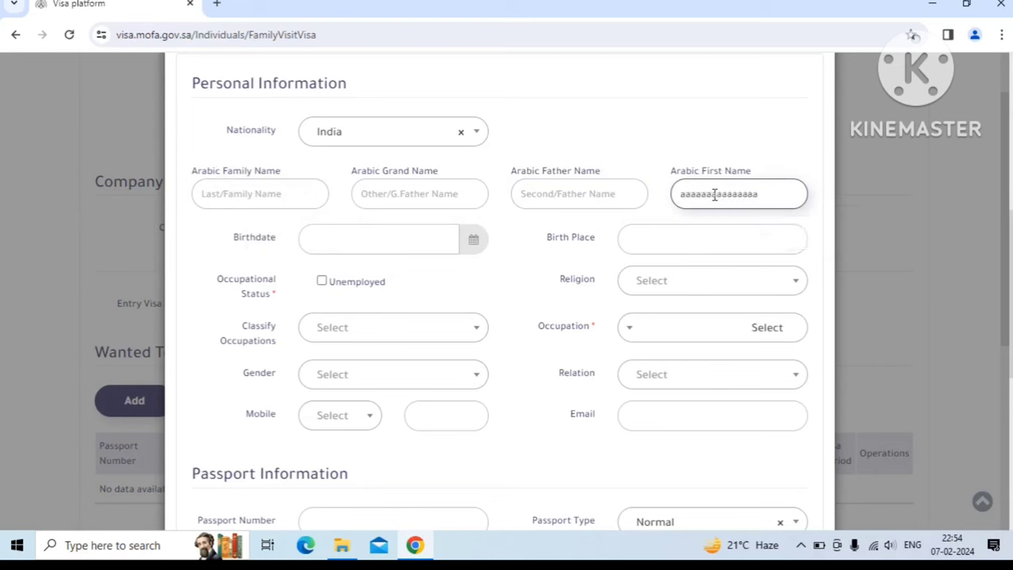
click(265, 194)
text(aaaaaaaaaaaaaaa)
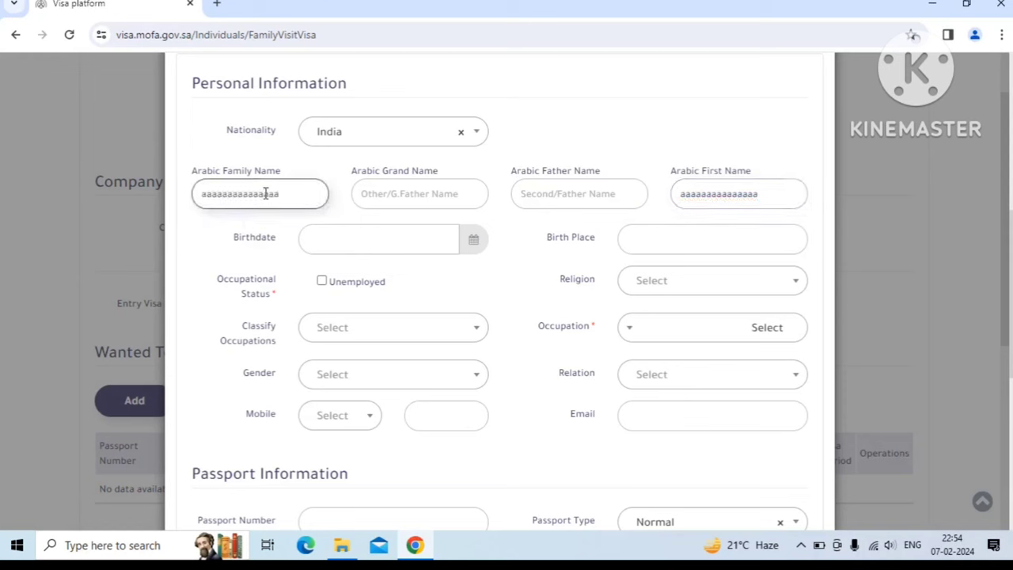
Step: Clear the sample text from the Arabic family name and Arabic first name fields
double_click(265, 194)
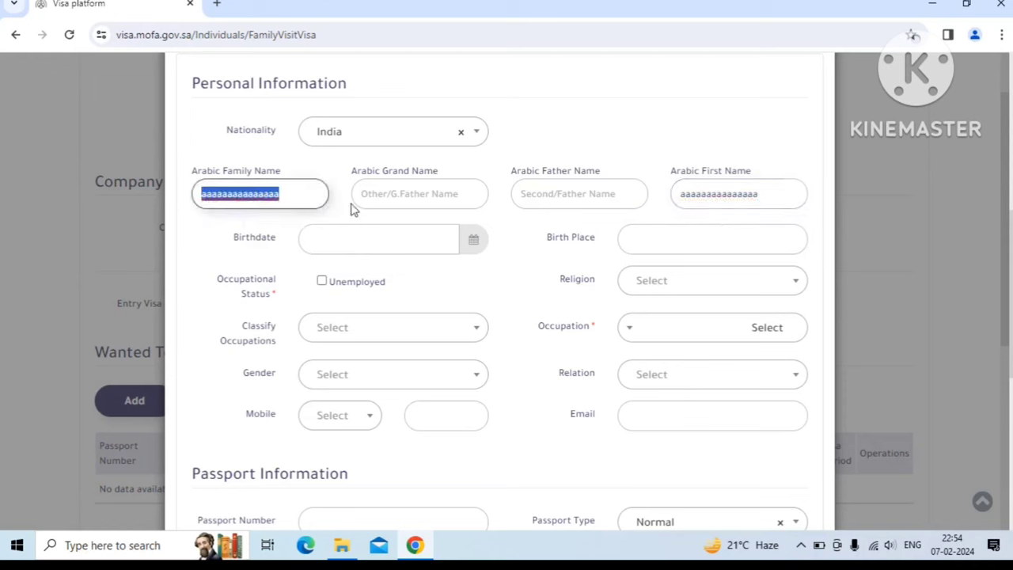
key(BackSpace)
double_click(717, 195)
key(BackSpace)
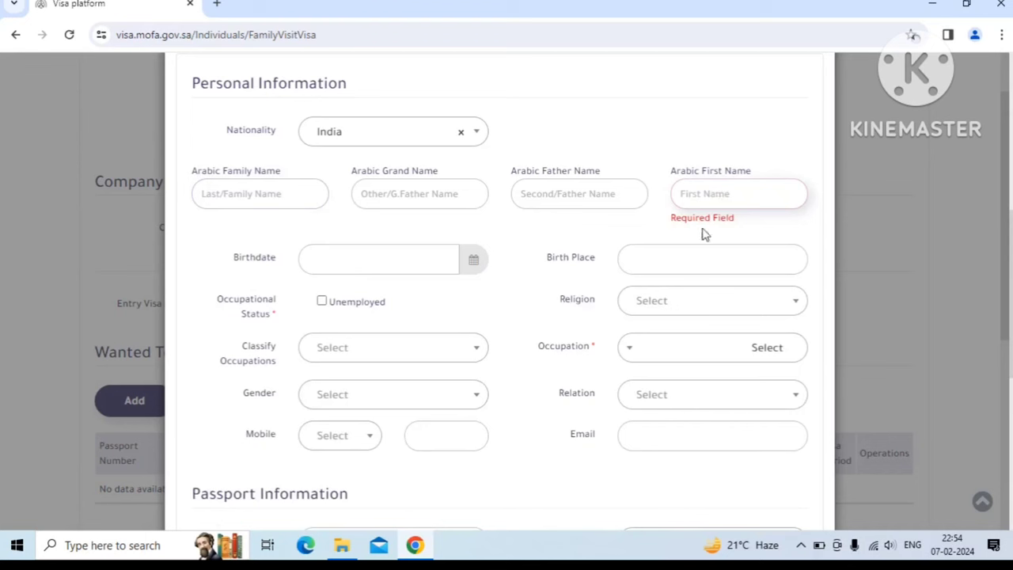
Step: Review the Arabic name and birth place fields, and browse the available occupation classifications
click(741, 194)
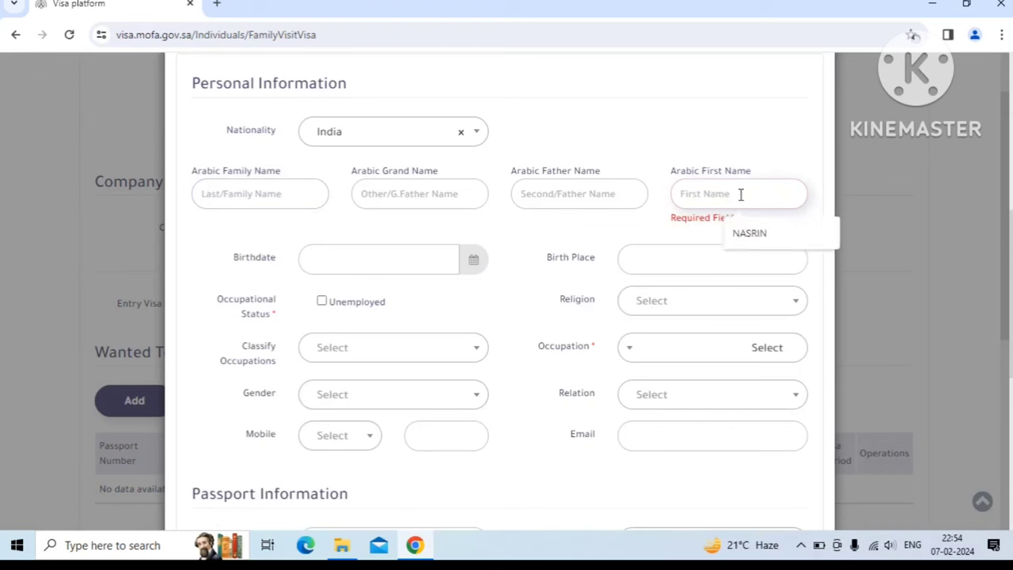
click(564, 195)
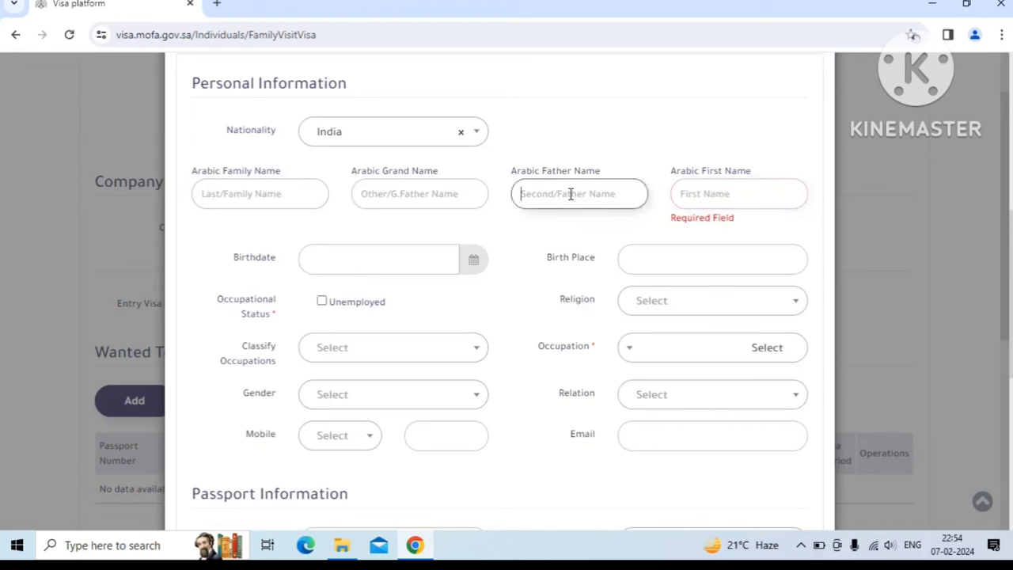
click(238, 195)
click(626, 140)
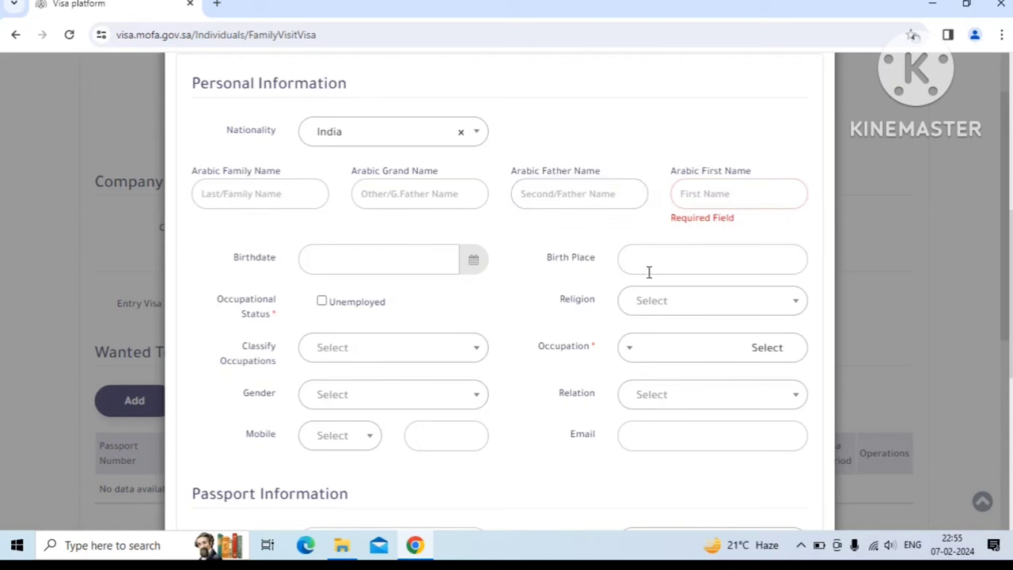
click(684, 263)
scroll(674, 240, down, 1)
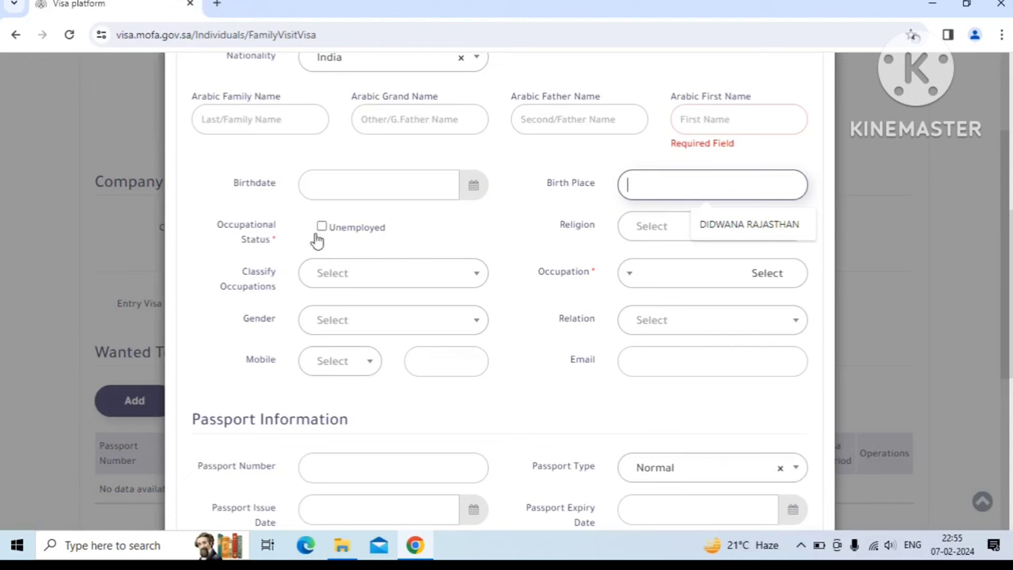
click(469, 275)
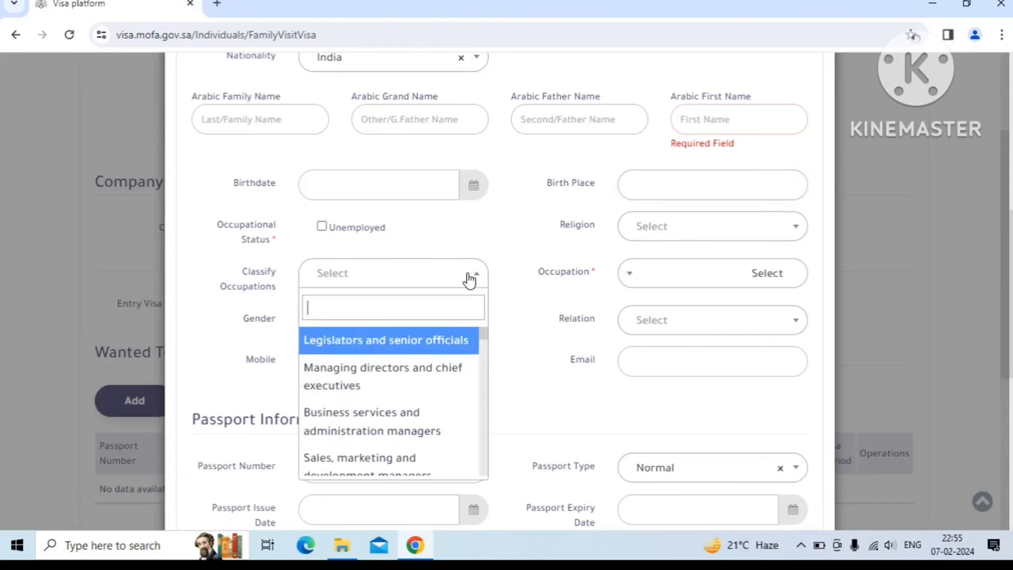
scroll(372, 392, down, 10)
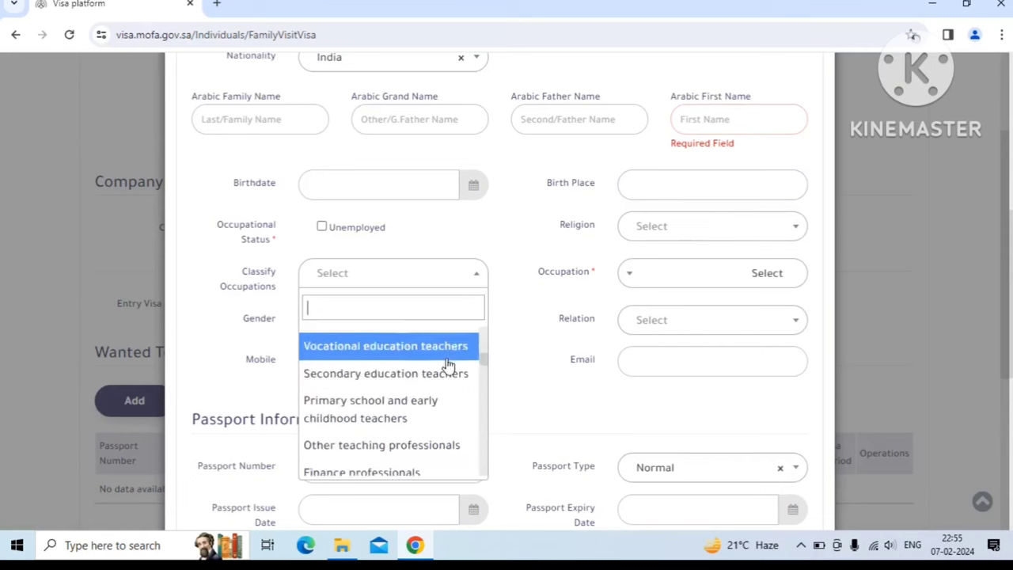
click(500, 286)
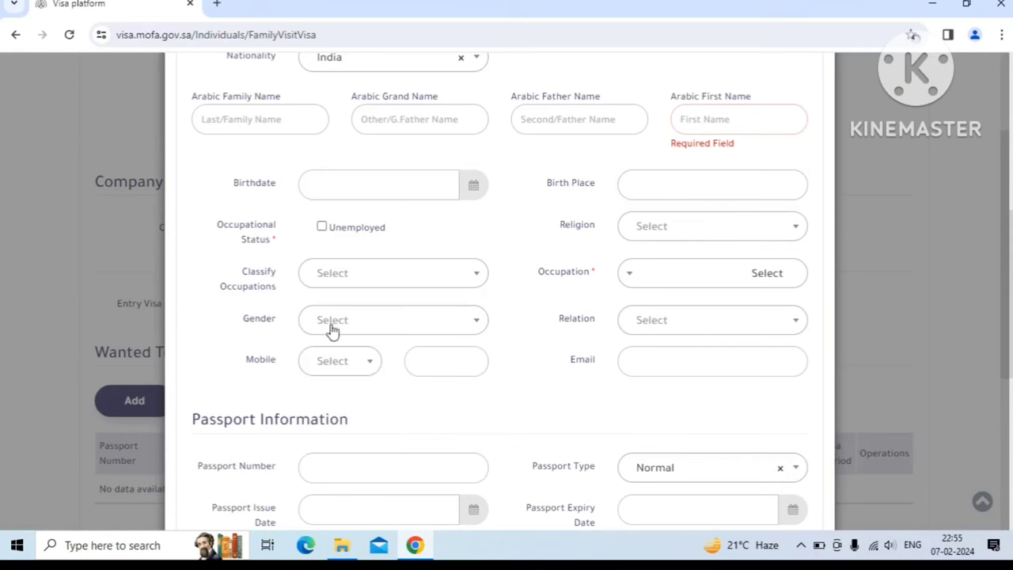
Step: Mark the visitor's occupational status as Unemployed
click(322, 226)
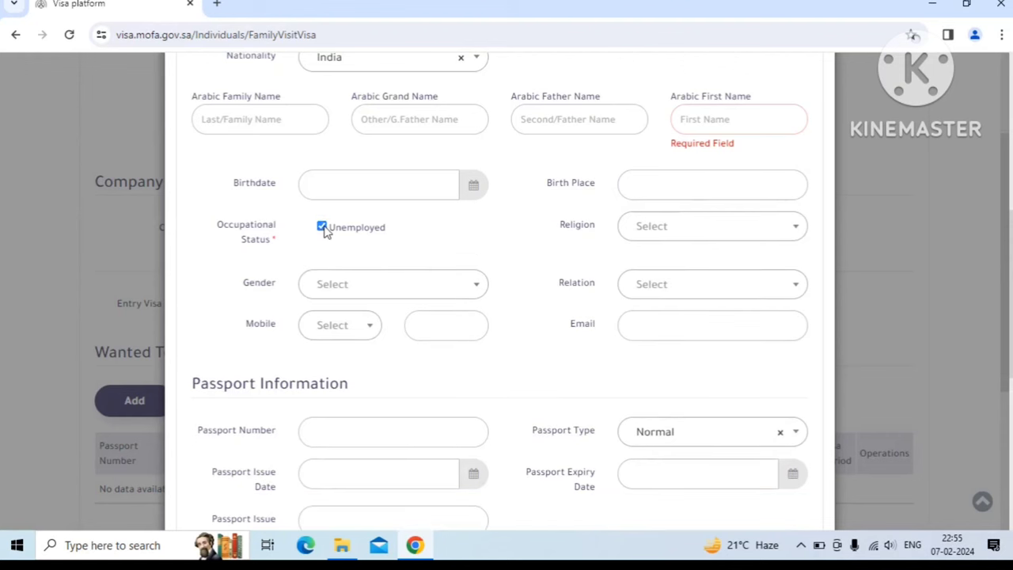
click(321, 228)
click(322, 227)
Step: Examine the choices for religion, gender, relation and mobile country code, and check the email field
click(669, 232)
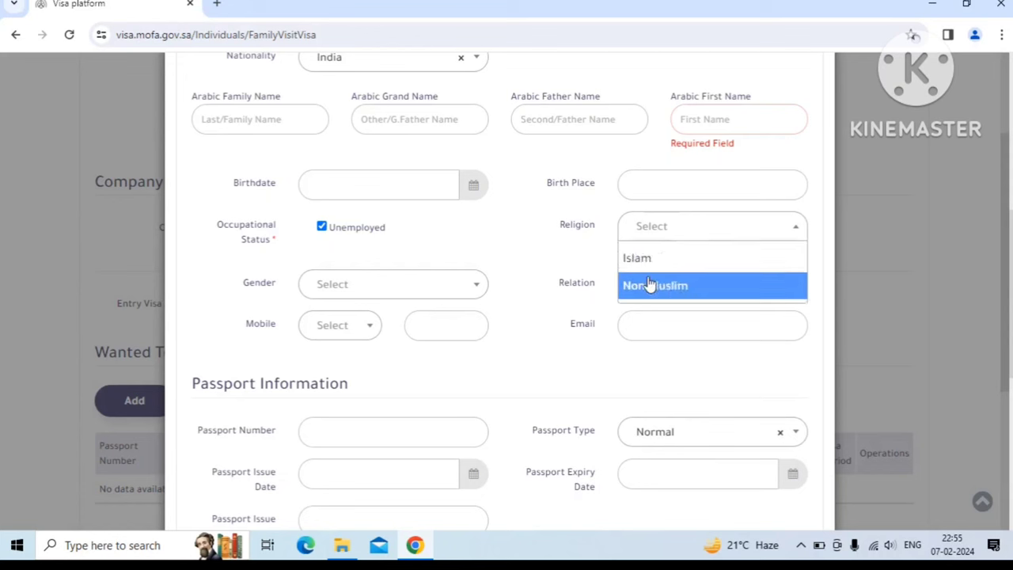
click(578, 265)
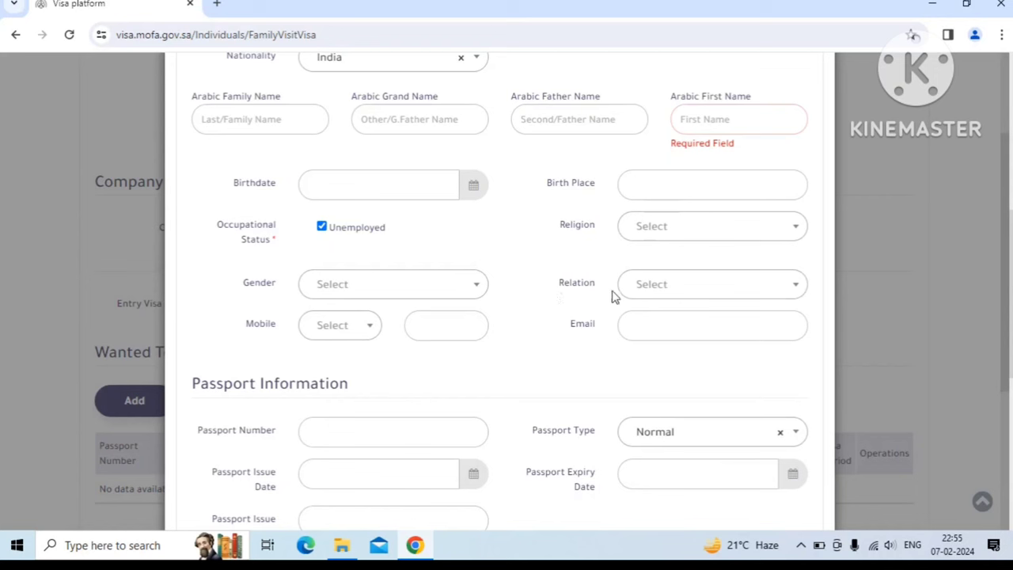
click(329, 296)
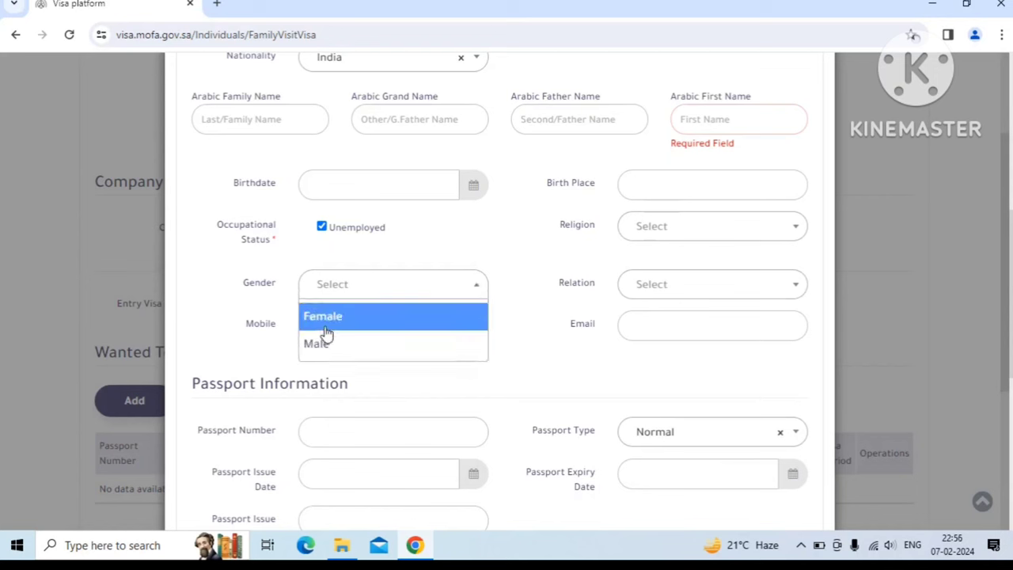
click(472, 250)
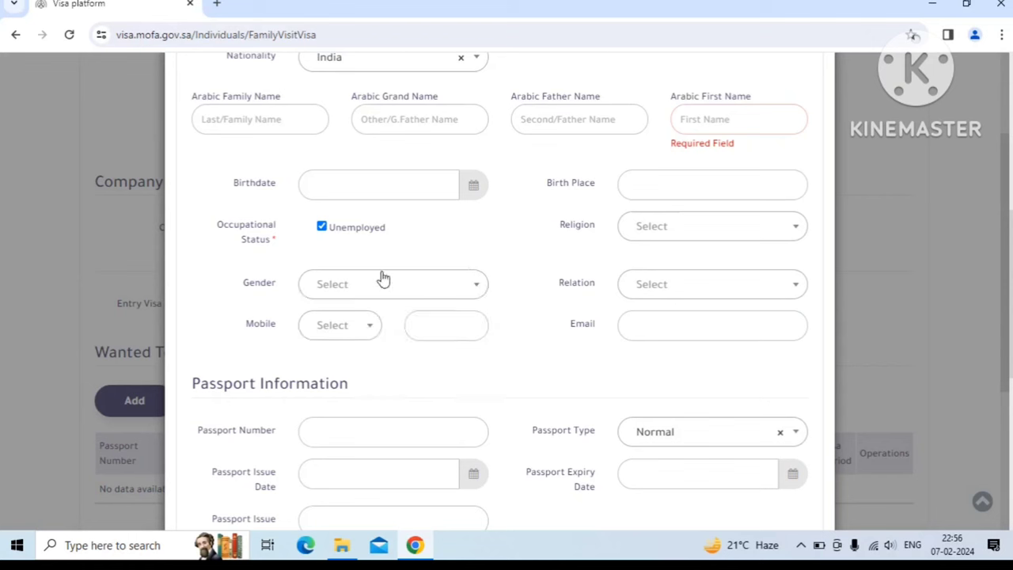
click(665, 287)
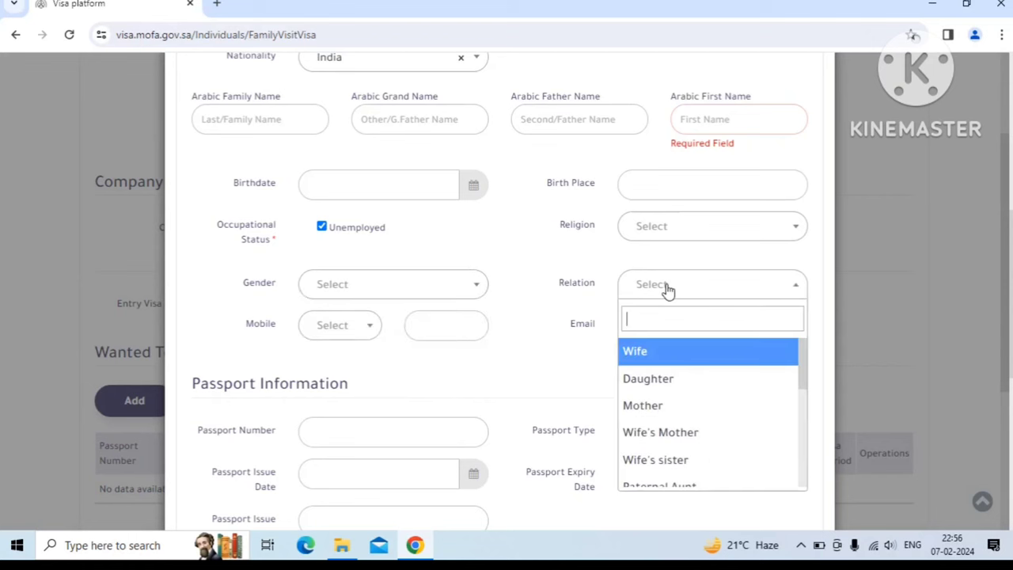
scroll(677, 393, down, 5)
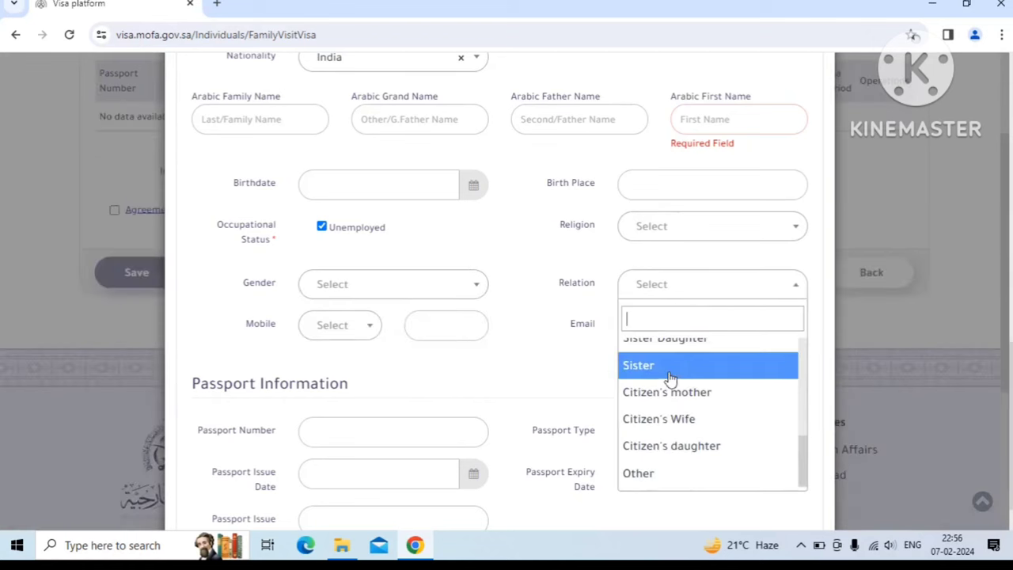
click(574, 361)
click(333, 332)
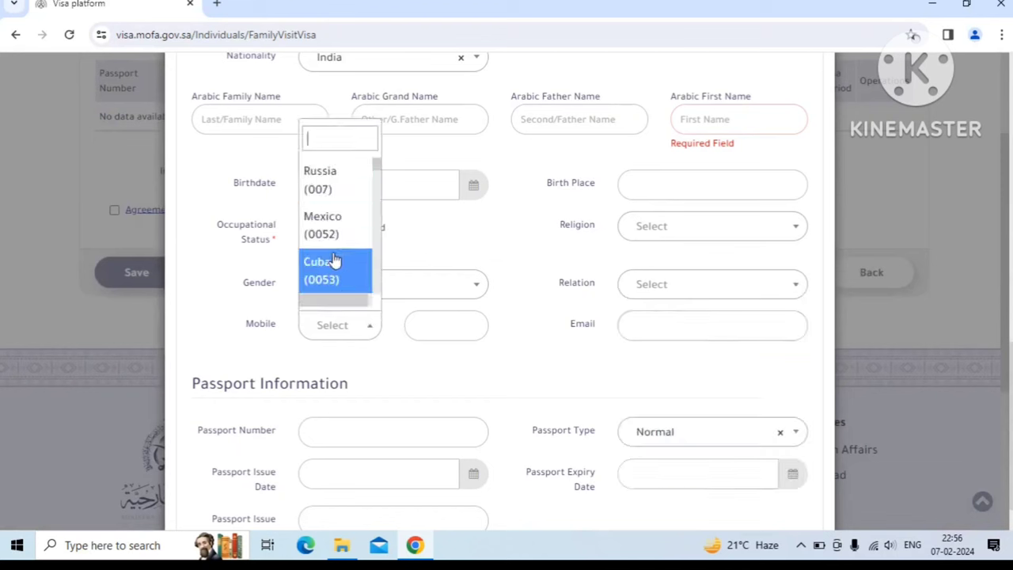
click(679, 348)
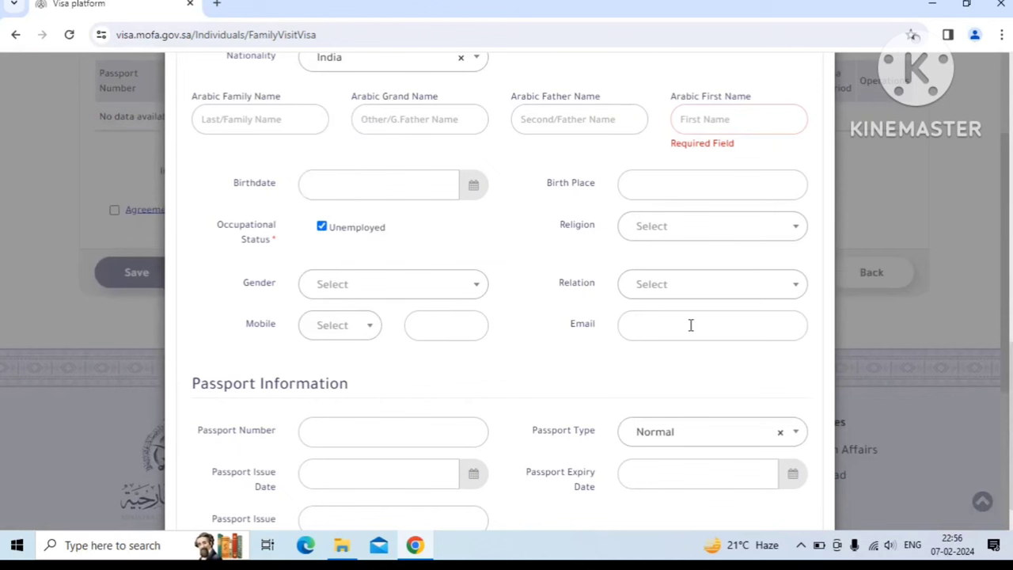
click(689, 324)
Step: Examine the passport number field, the passport type choices, and the calendars for the passport issue and expiry dates
scroll(686, 350, down, 2)
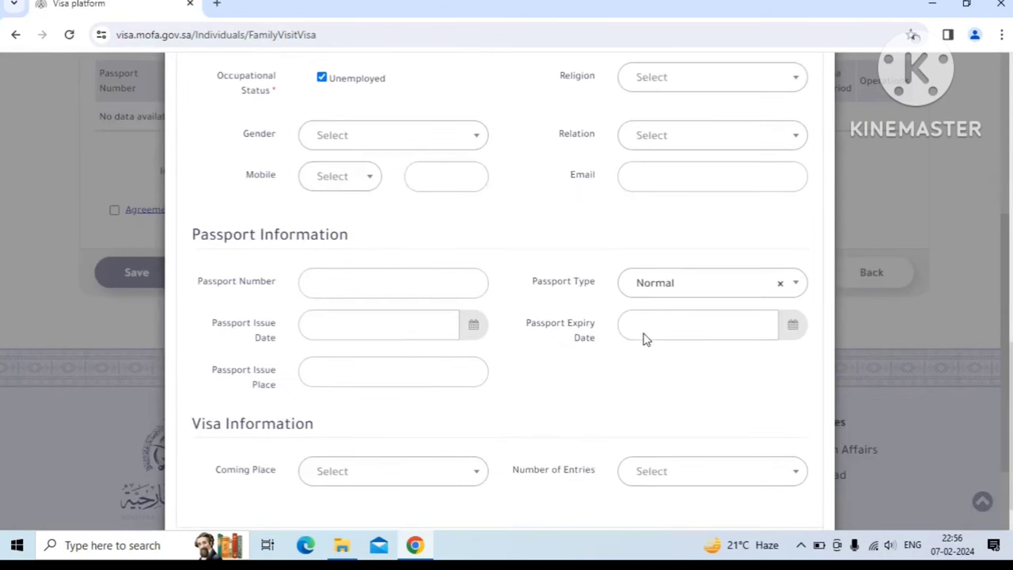
scroll(532, 214, down, 1)
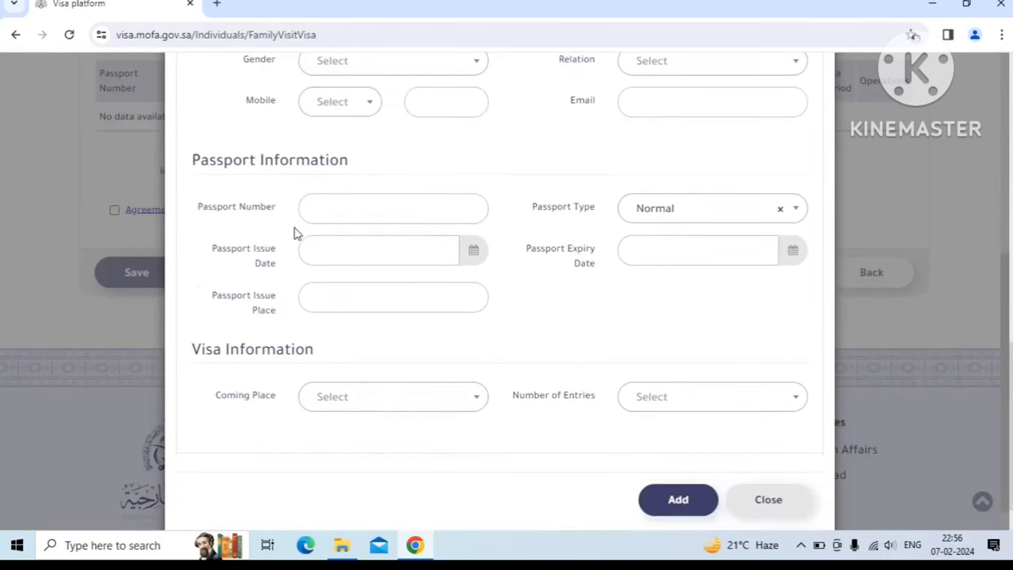
click(324, 208)
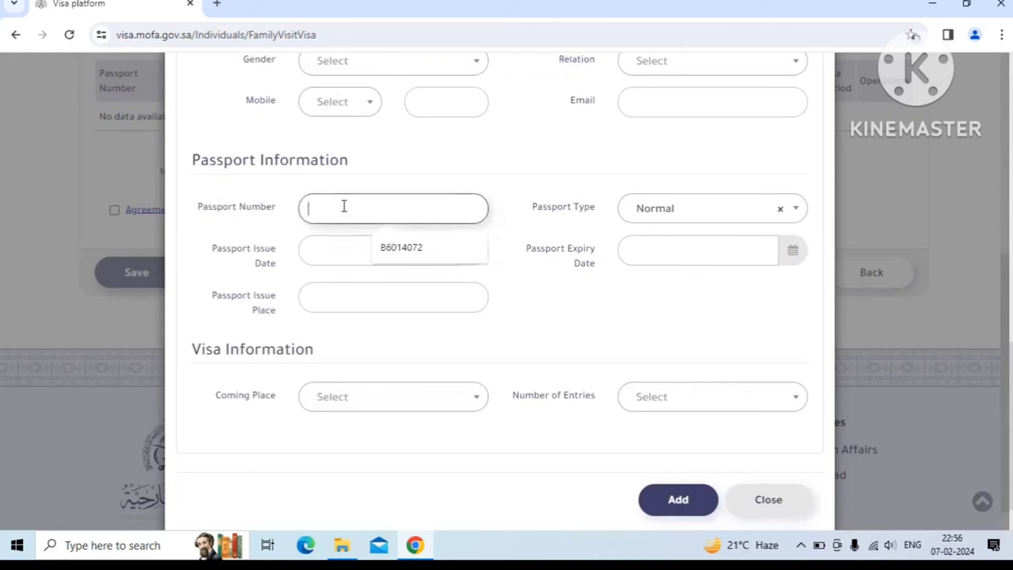
click(672, 217)
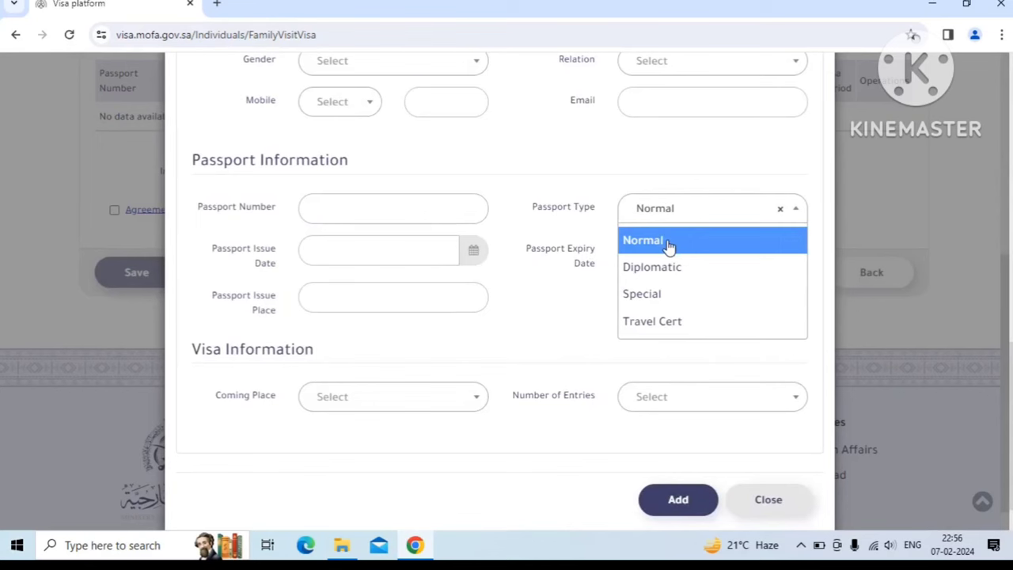
scroll(669, 248, down, 1)
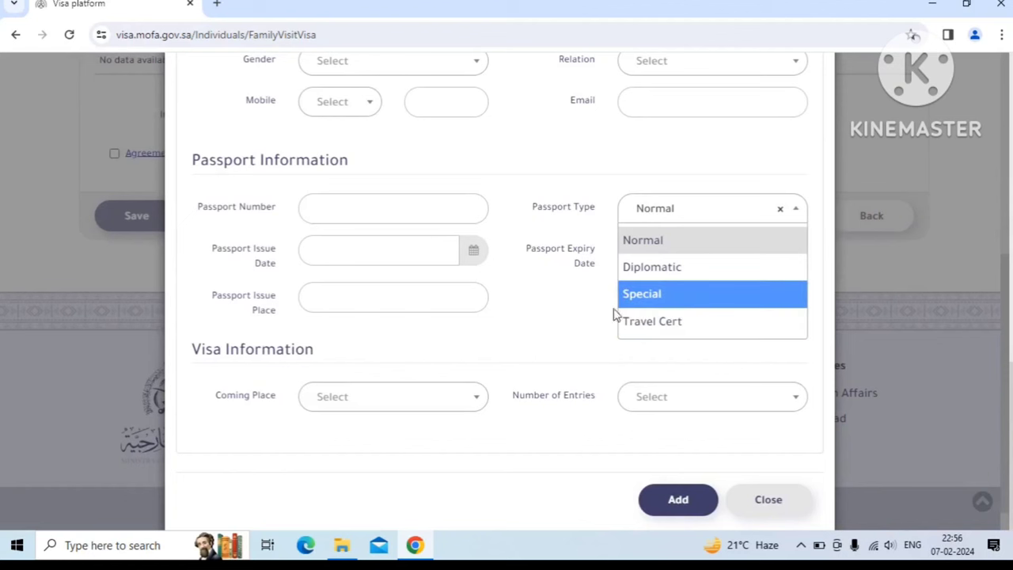
click(582, 316)
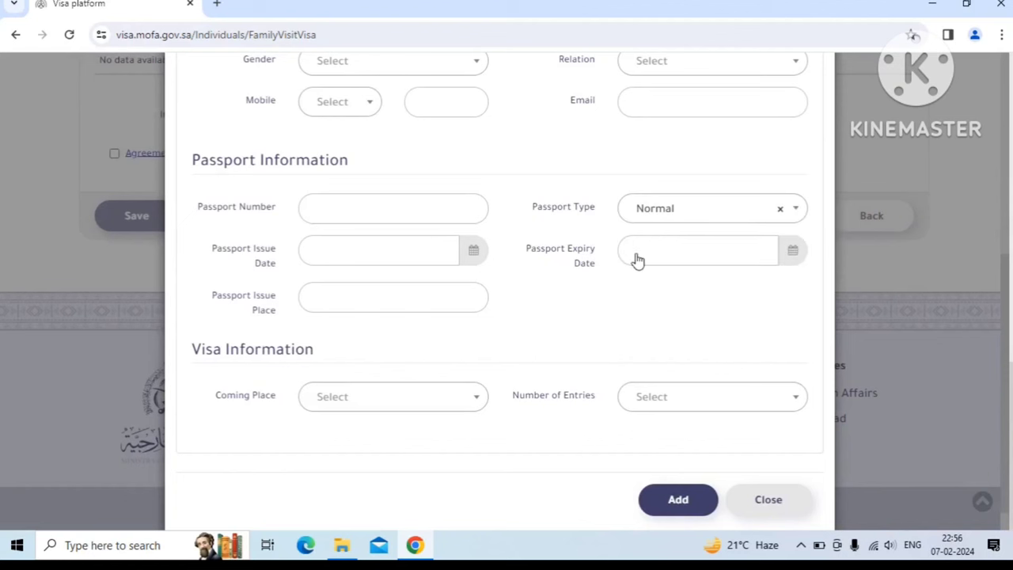
click(349, 256)
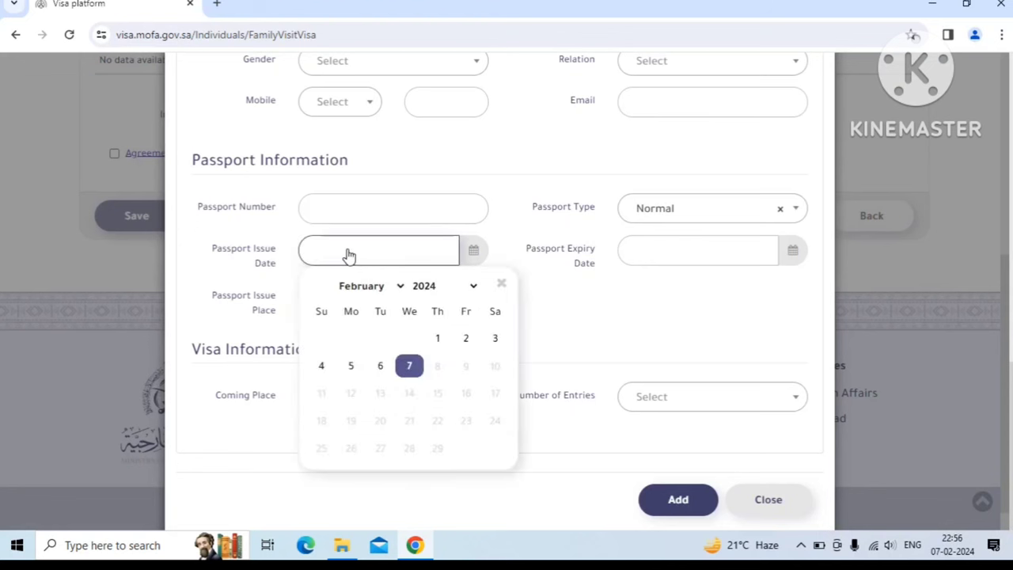
click(665, 320)
click(663, 259)
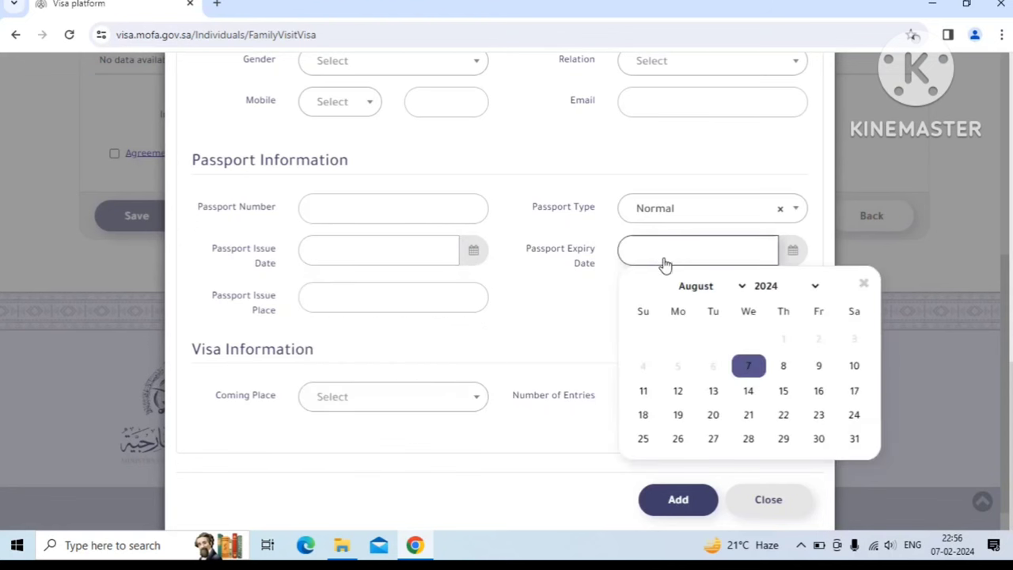
Step: Enter ranchi as the passport issue place
click(353, 294)
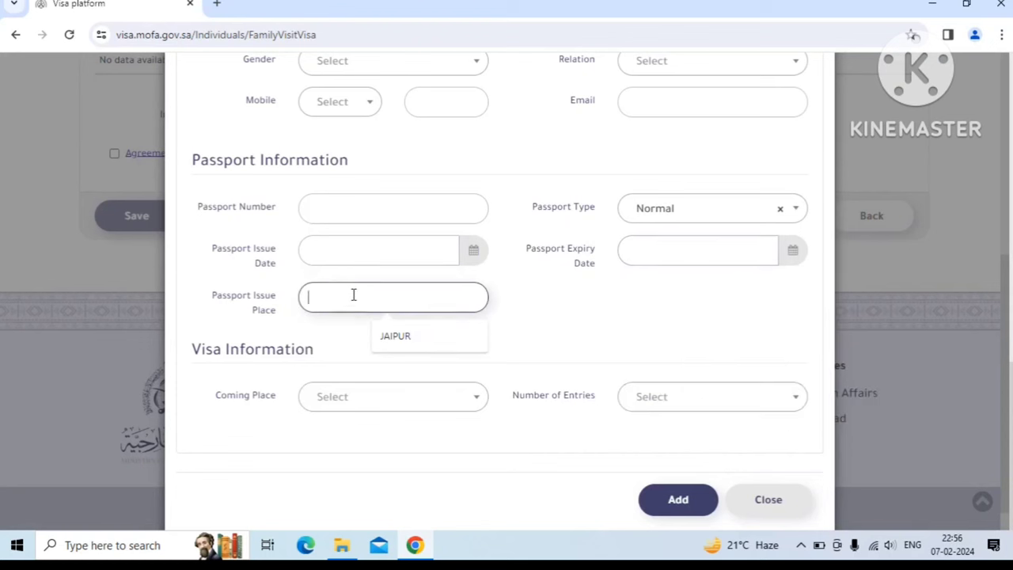
click(546, 307)
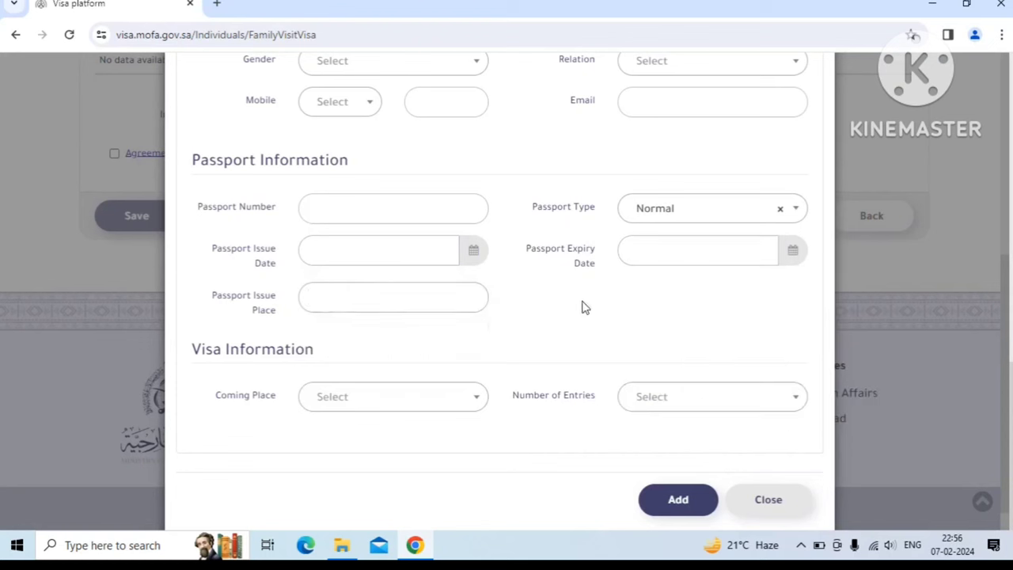
click(382, 296)
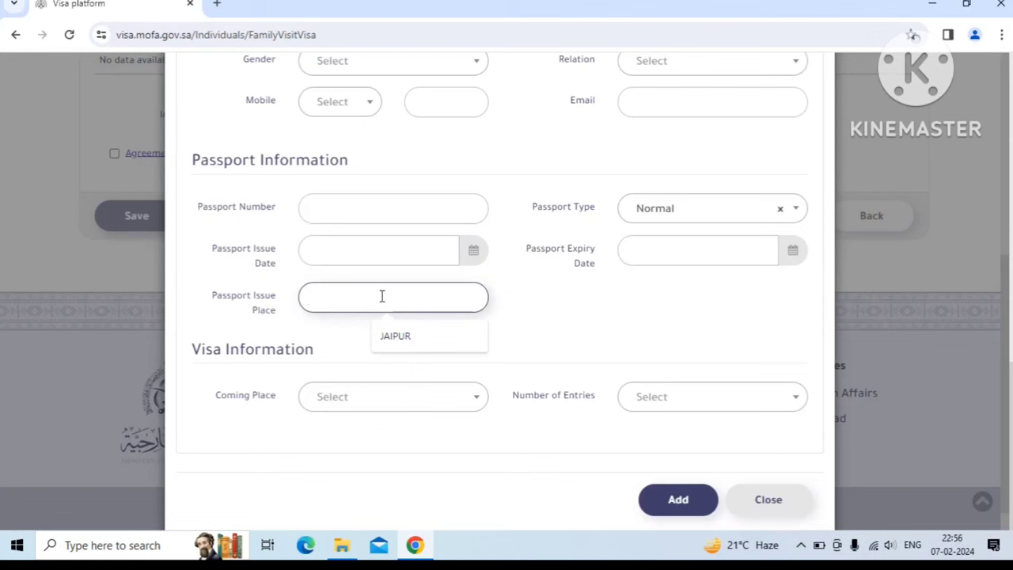
text(ranchi)
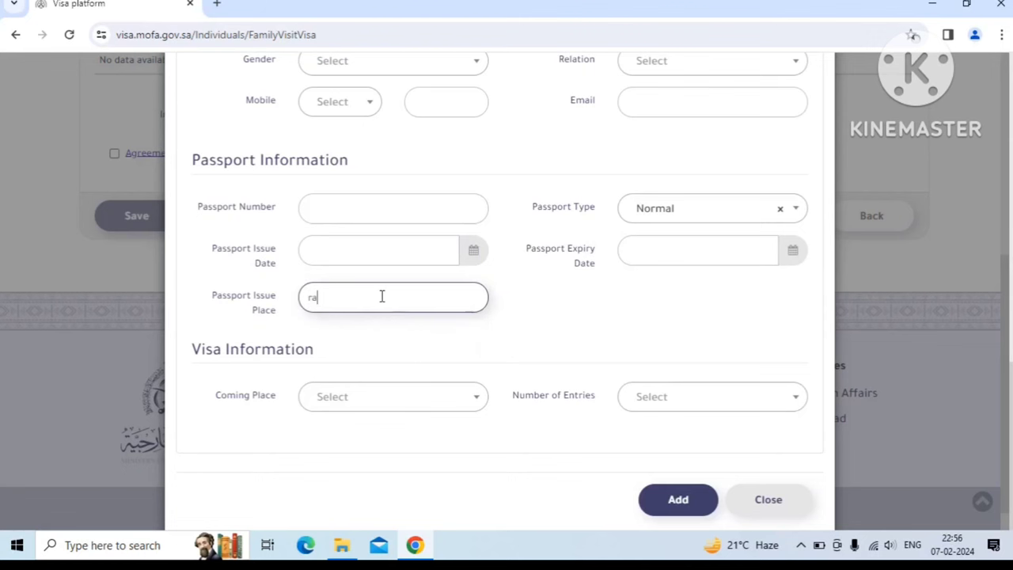
click(602, 332)
Step: Search the coming place choices for "delh" and "mumba" without selecting a city
scroll(588, 332, down, 1)
click(342, 368)
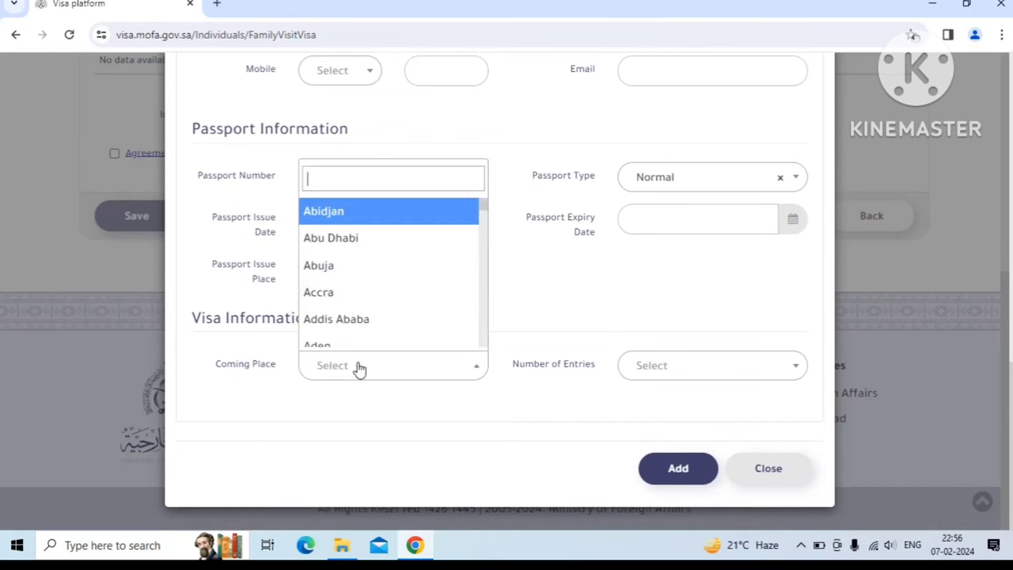
text(delh)
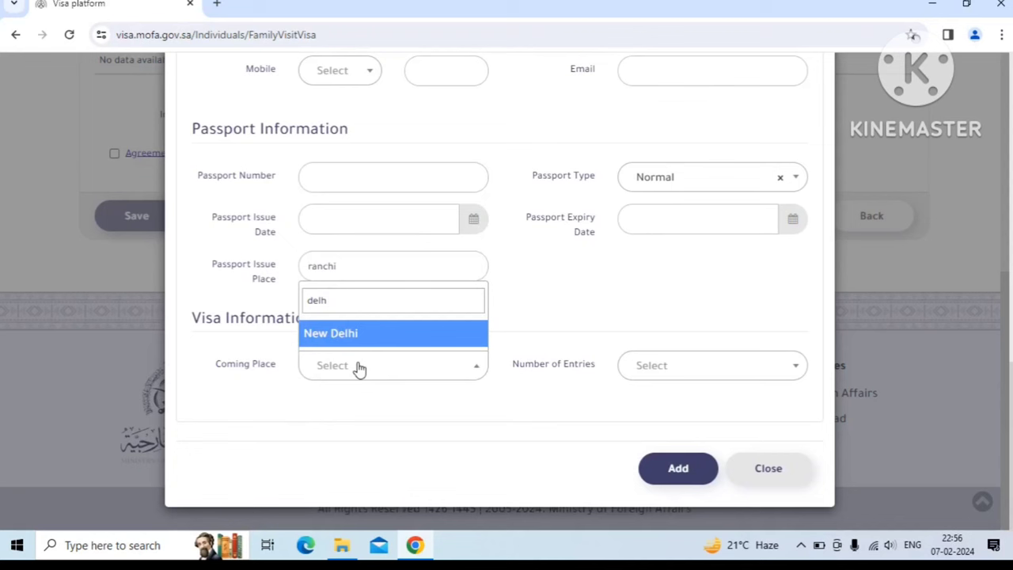
key(BackSpace)
key(BackSpace)
key(BackSpace)
key(BackSpace)
text(mumba)
click(545, 318)
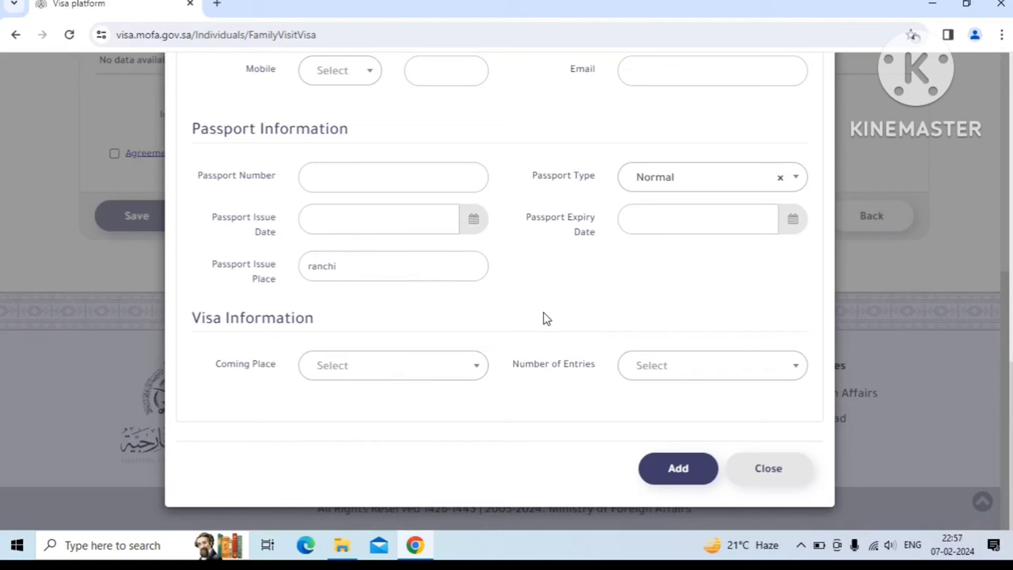
Step: Set the visa's coming place to Mumbai
click(418, 371)
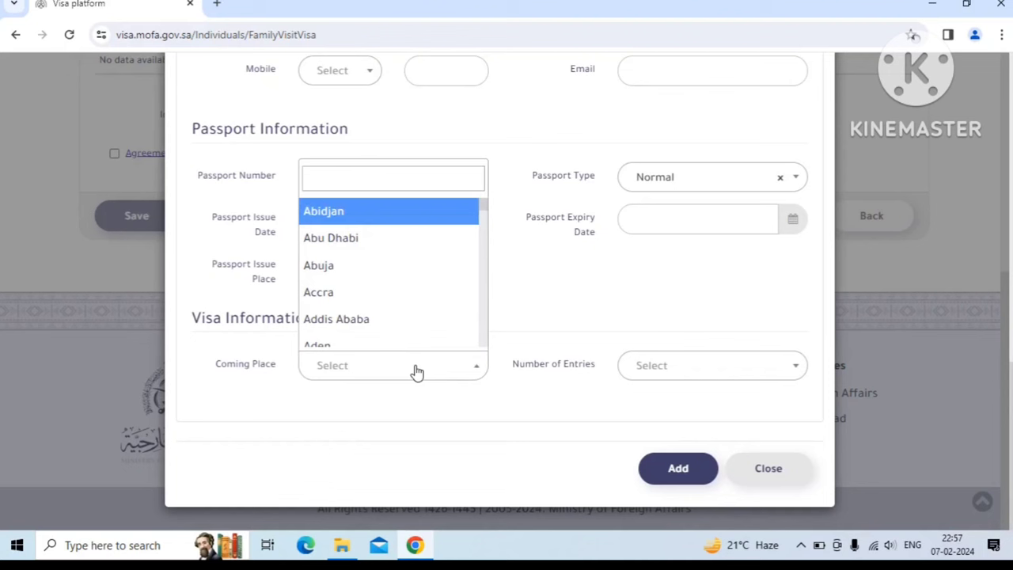
text(delh)
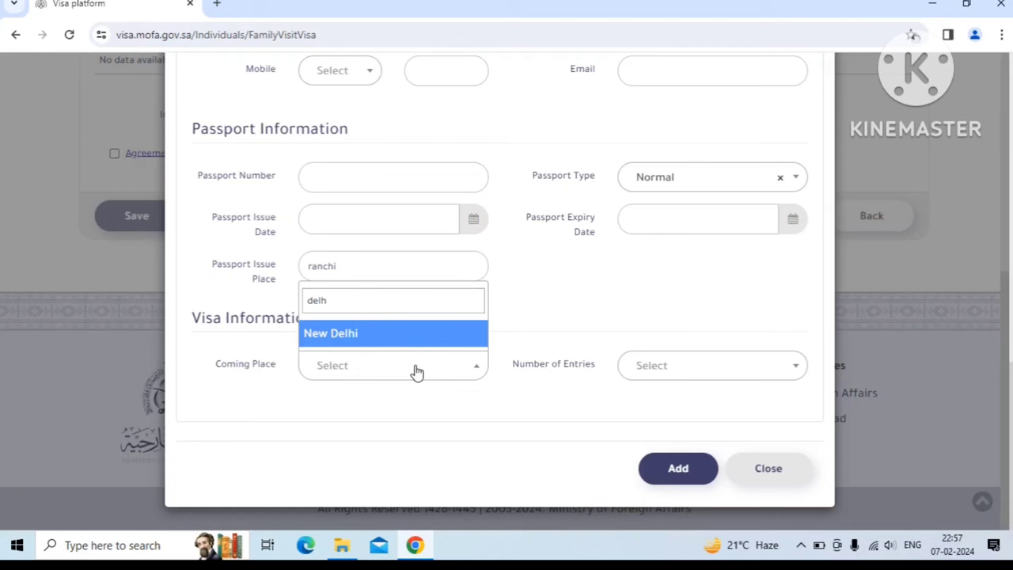
key(BackSpace)
key(BackSpace)
key(BackSpace)
key(BackSpace)
text(m)
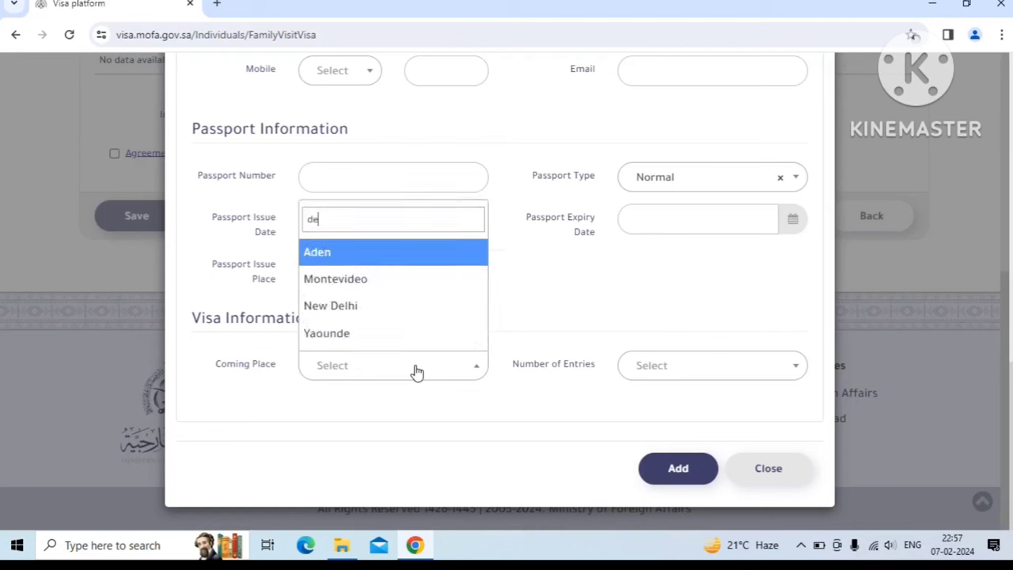
key(BackSpace)
text(mumba)
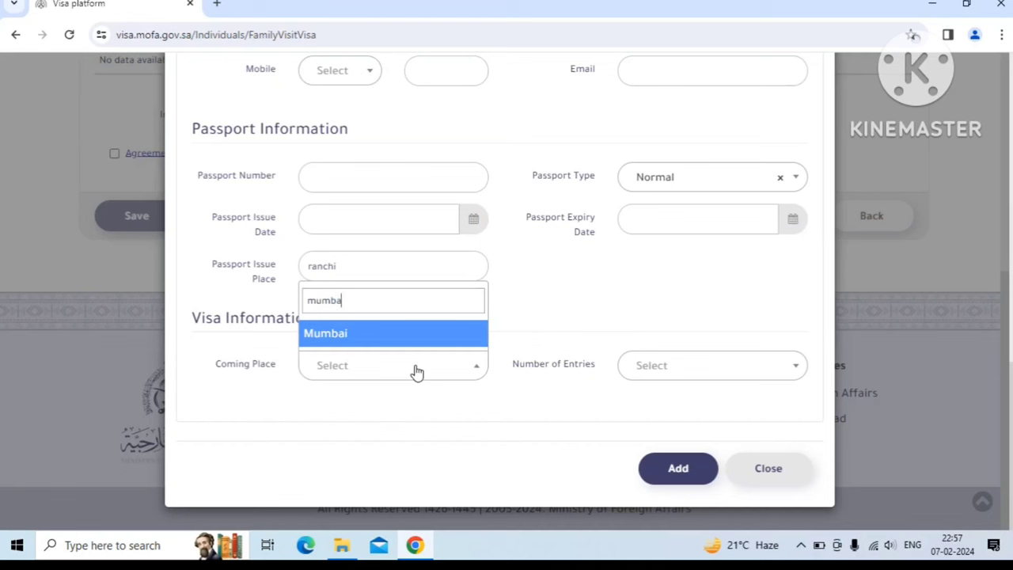
click(354, 340)
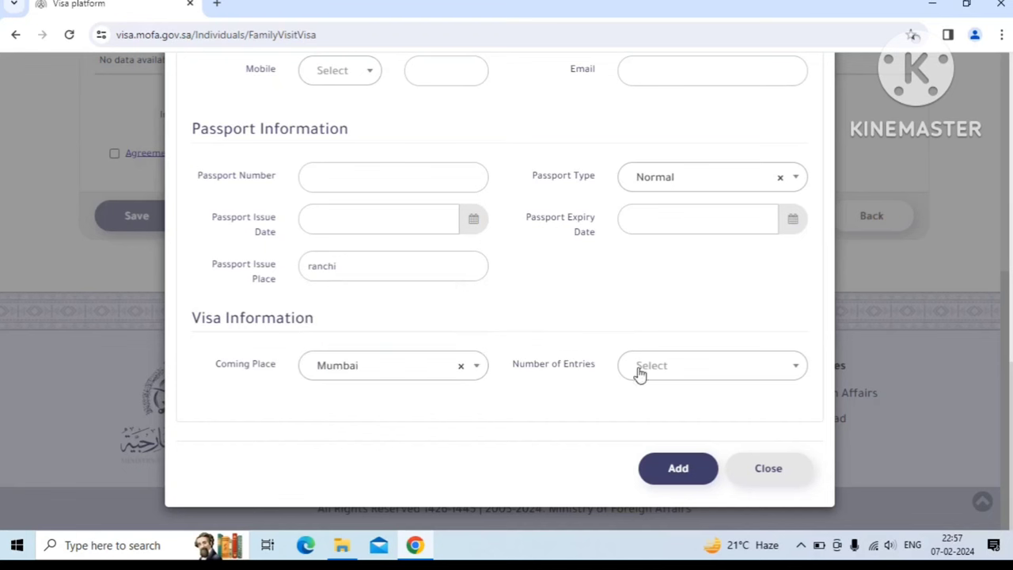
Step: Set the number of entries to Multiple and the validity duration to 365
click(690, 376)
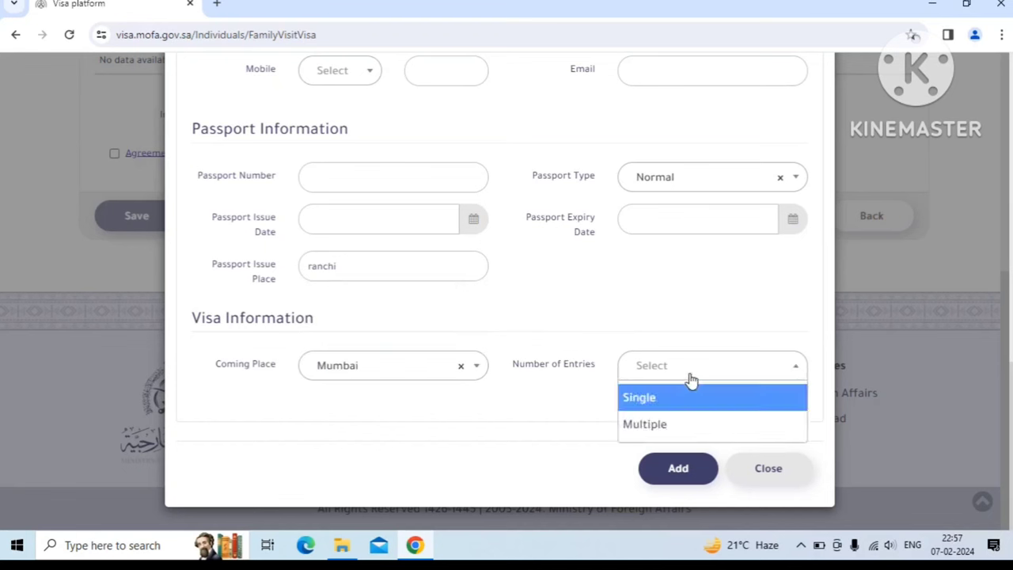
click(645, 425)
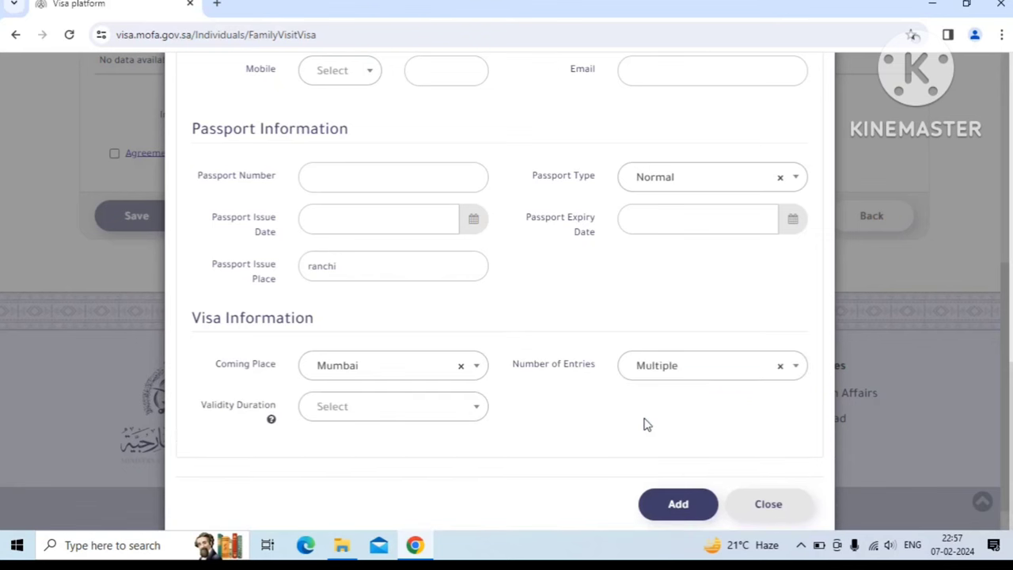
click(369, 417)
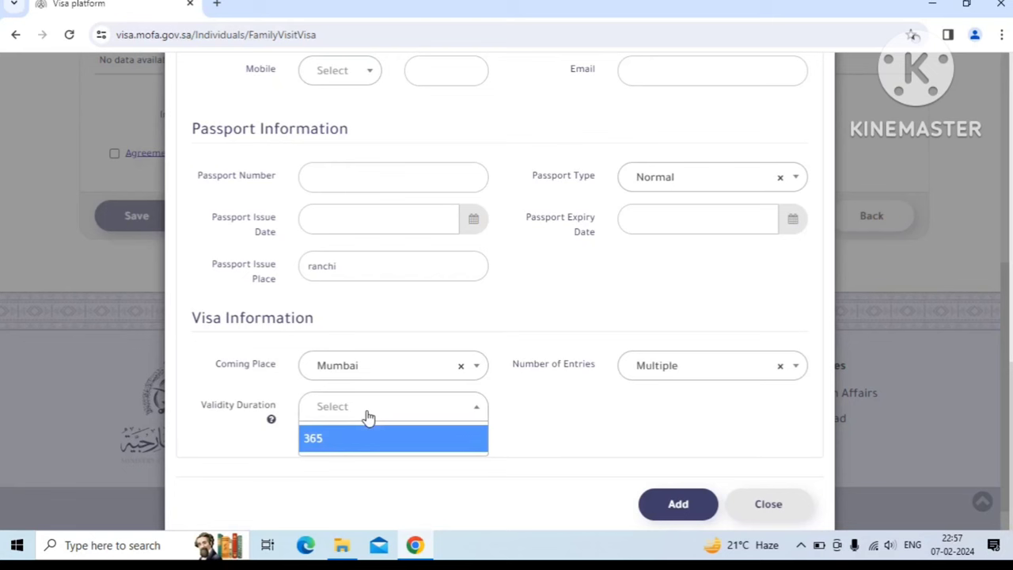
click(333, 444)
Step: Set the visa period to 90
click(658, 421)
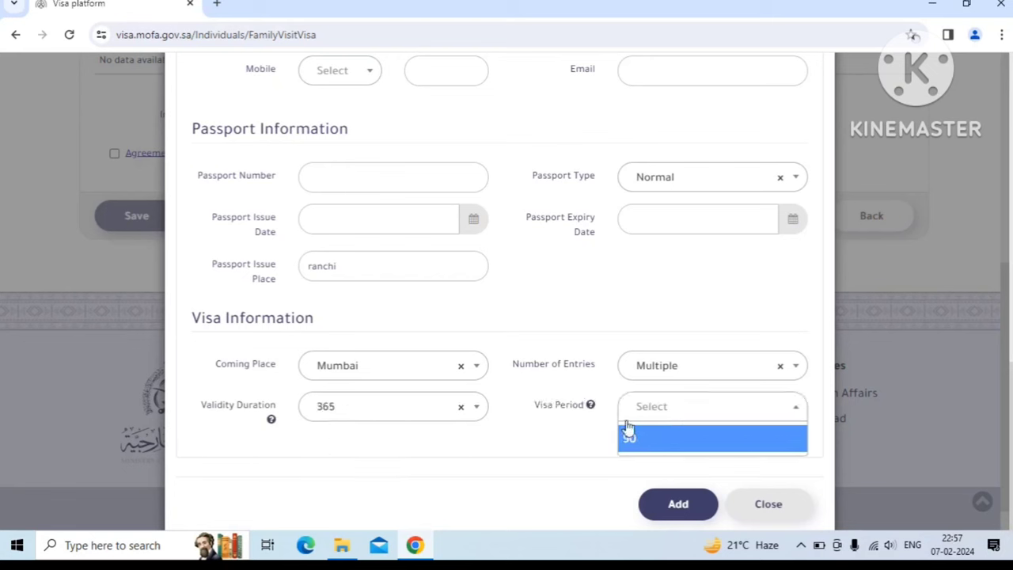
click(557, 434)
click(667, 407)
click(651, 440)
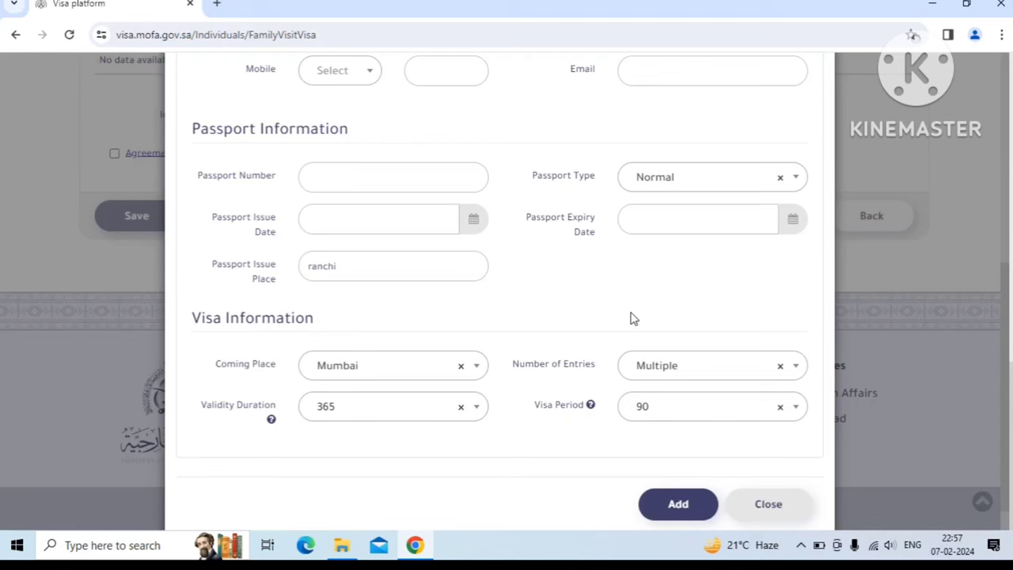
click(663, 415)
click(660, 442)
Step: Review the visitor's details, try to add the visitor to the application, and close the visitor form
scroll(579, 290, up, 5)
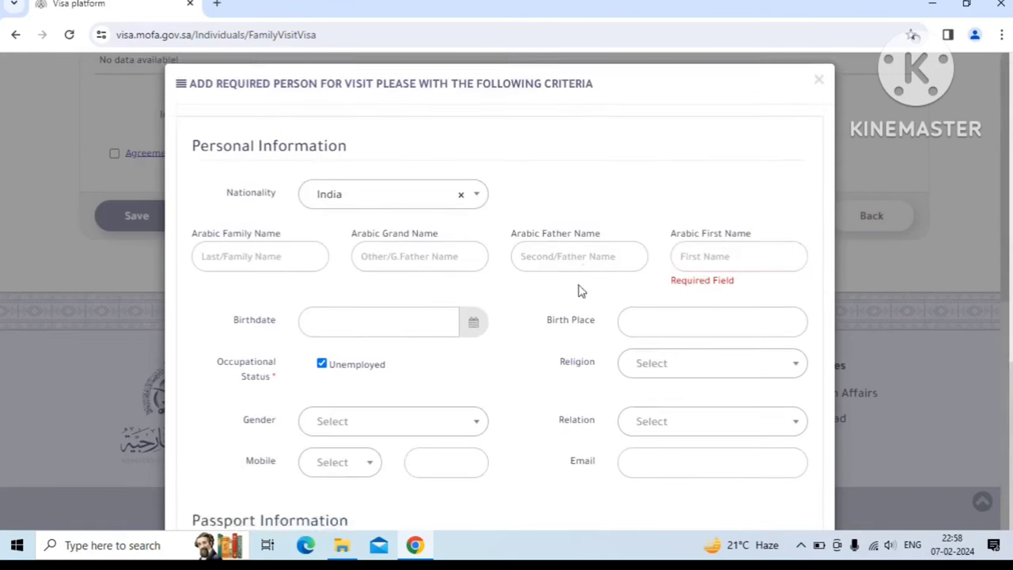
scroll(593, 293, down, 5)
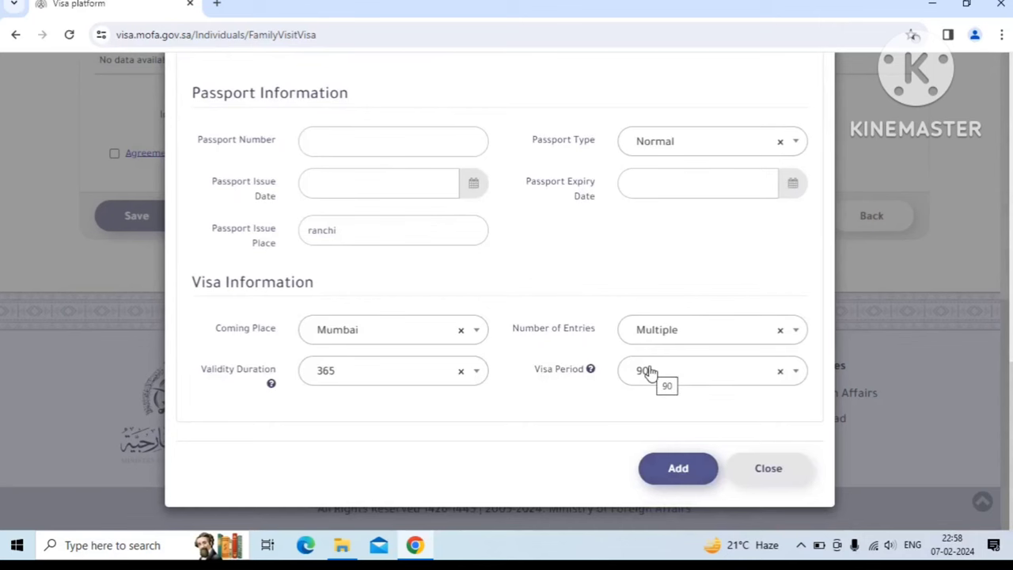
scroll(625, 365, up, 5)
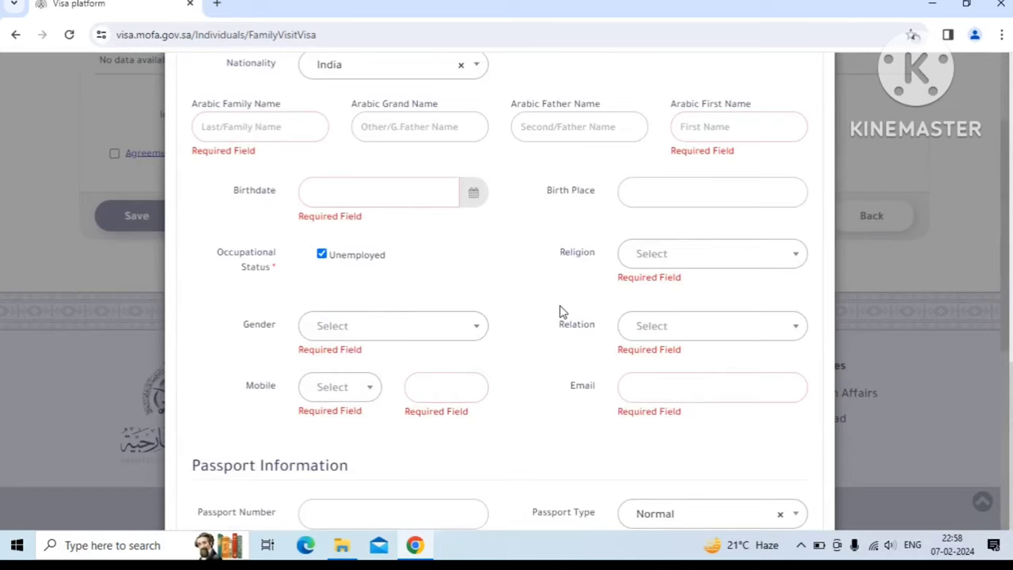
scroll(564, 312, down, 5)
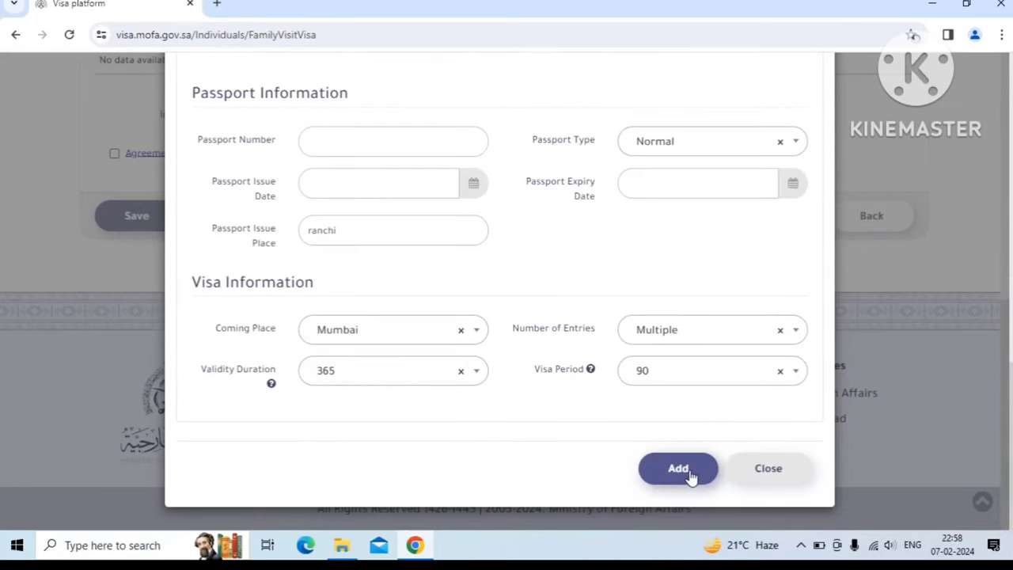
click(768, 468)
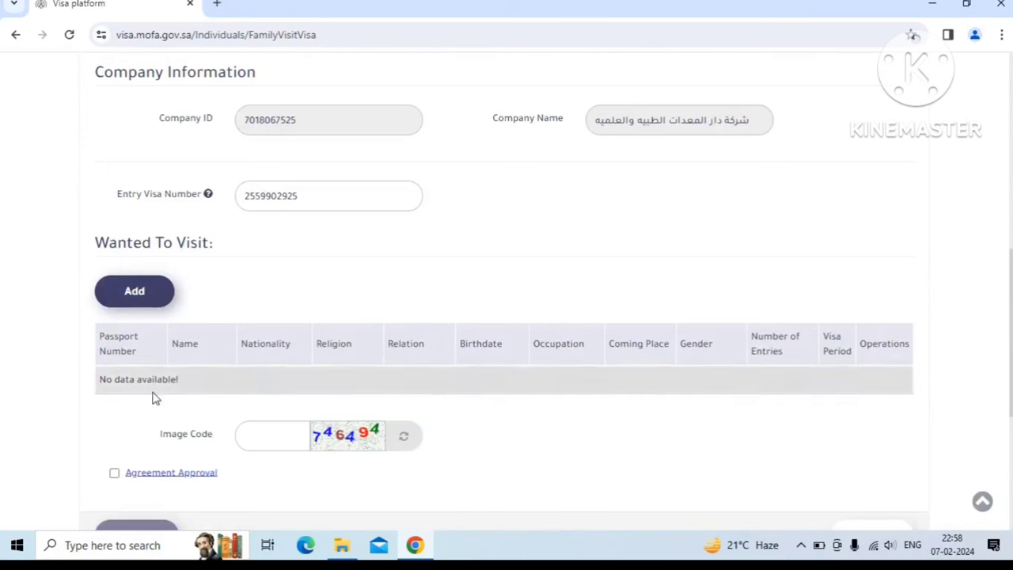
Step: Accept the Agreement Approval beneath the visitor list and image code, and review the whole family visit application
drag(117, 379, 715, 378)
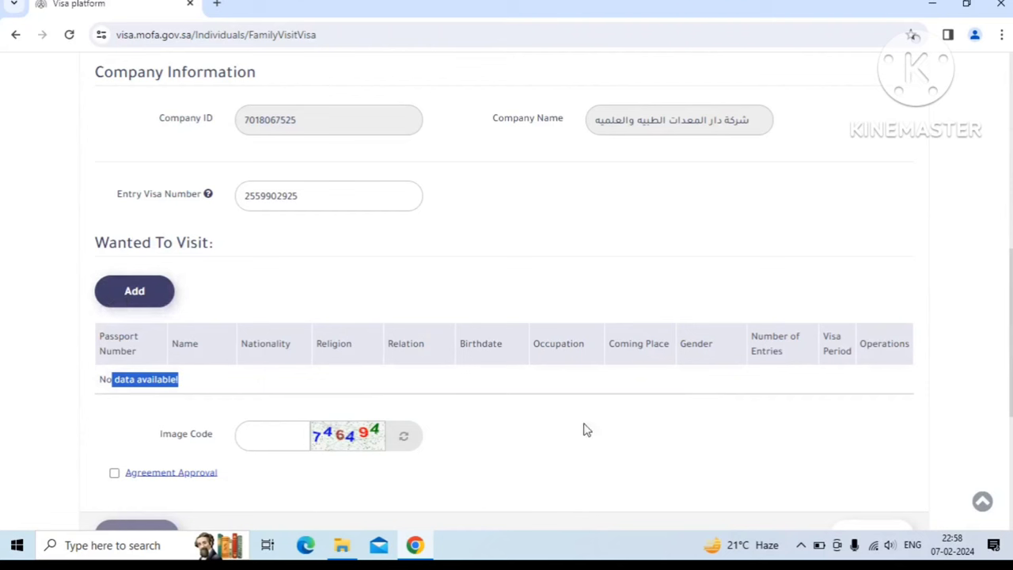
click(623, 433)
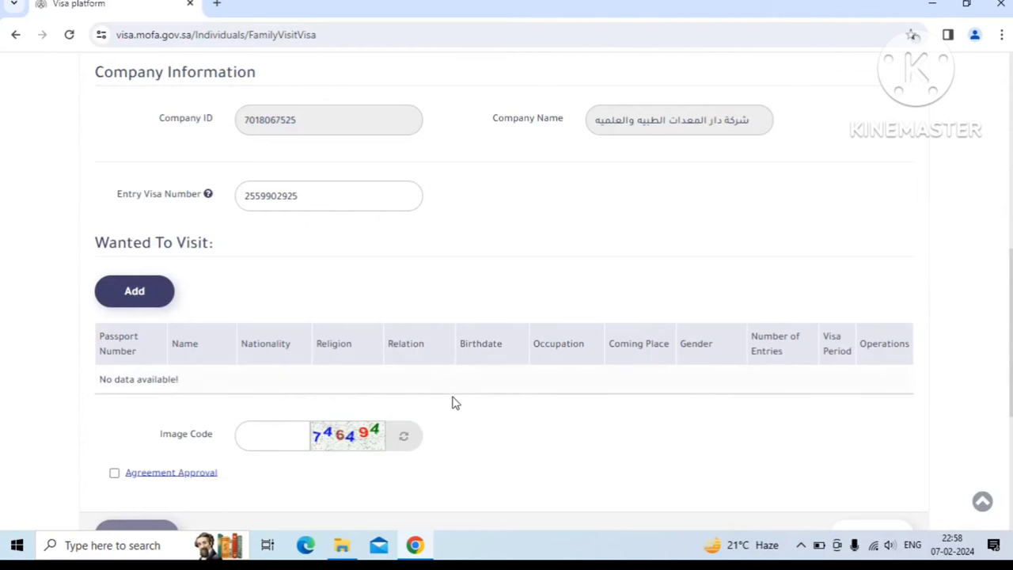
scroll(454, 407, down, 2)
click(271, 286)
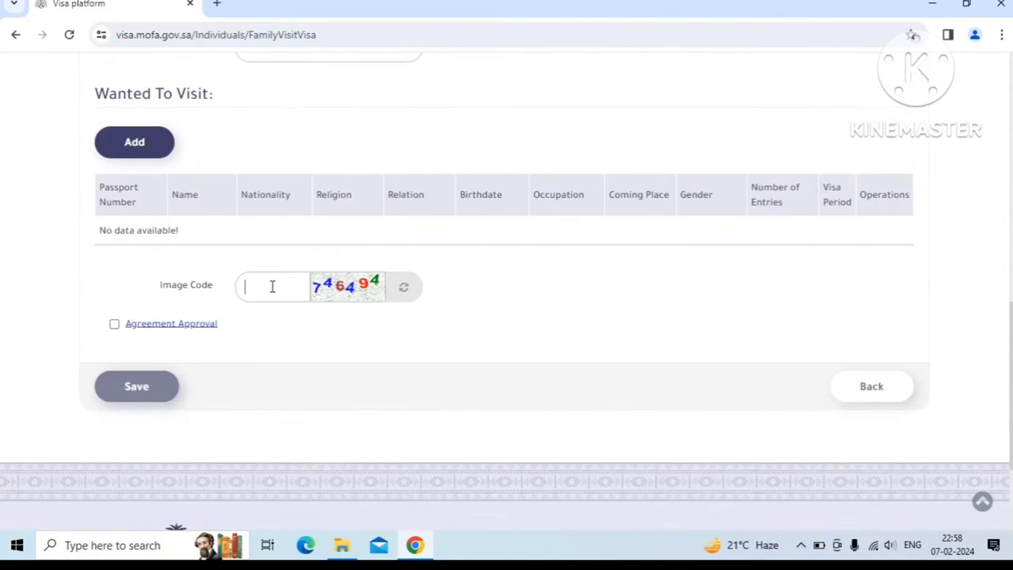
click(115, 325)
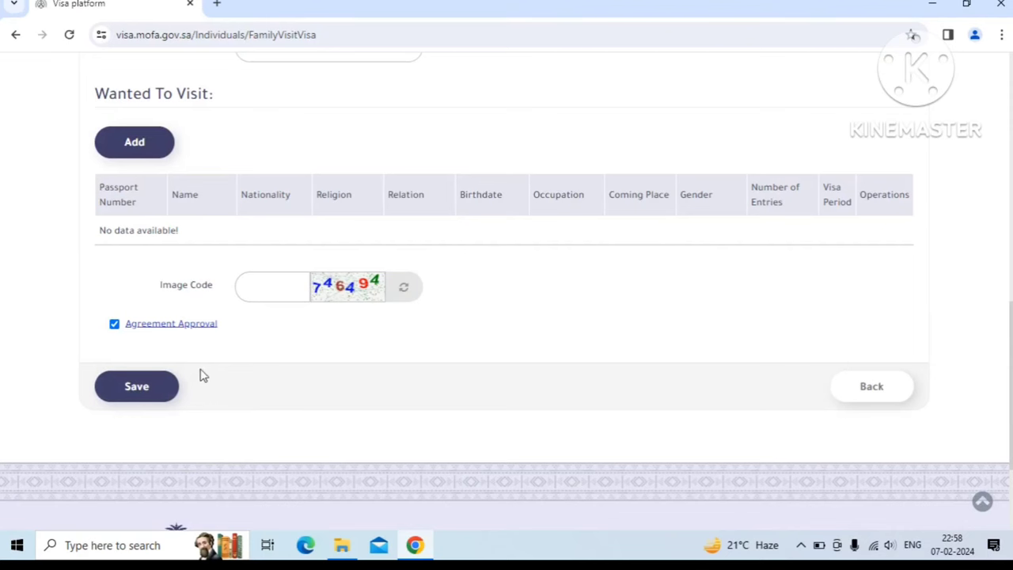
scroll(487, 336, up, 7)
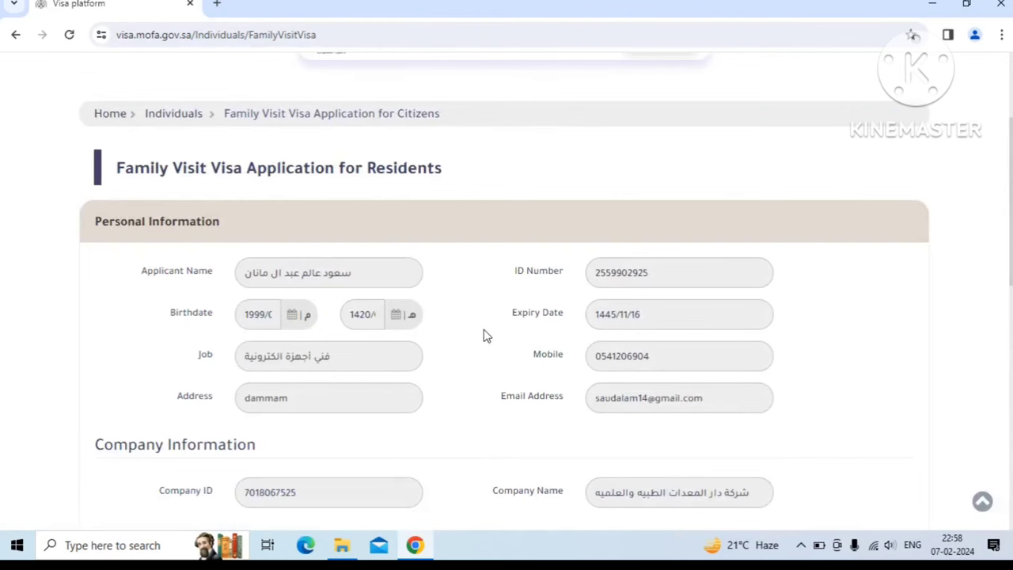
scroll(487, 336, down, 8)
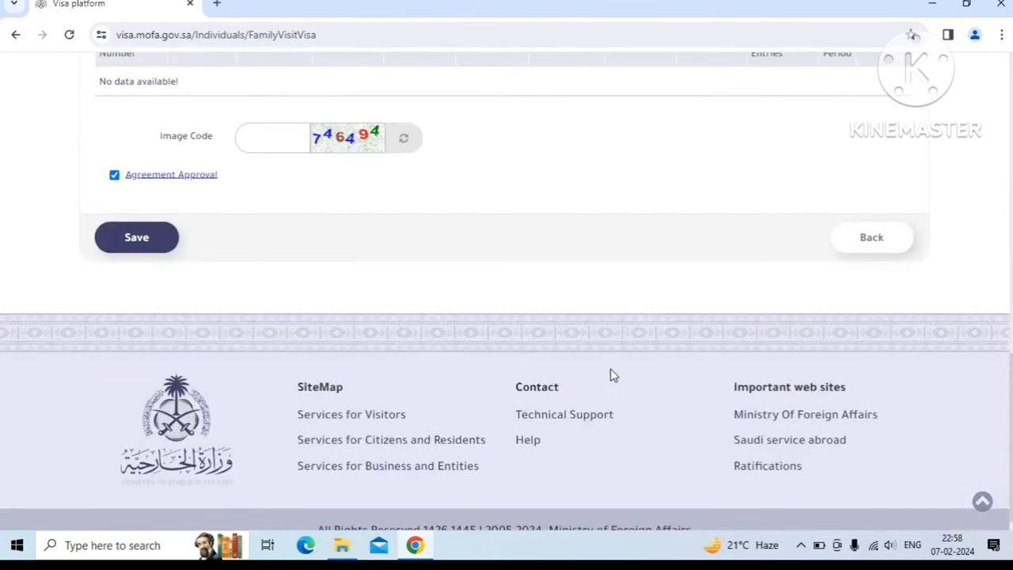